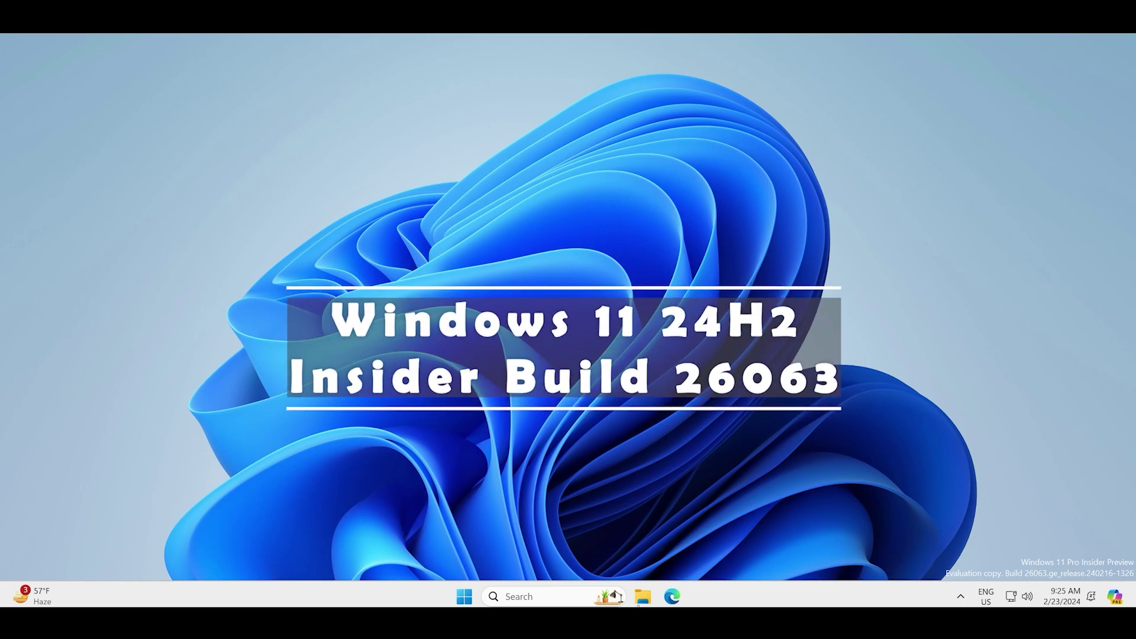
# Run winver to show About Windows (Version 24H2, OS Build 26063.1) and centre the dialog.
pyautogui.click(465, 598)
pyautogui.write('winver')
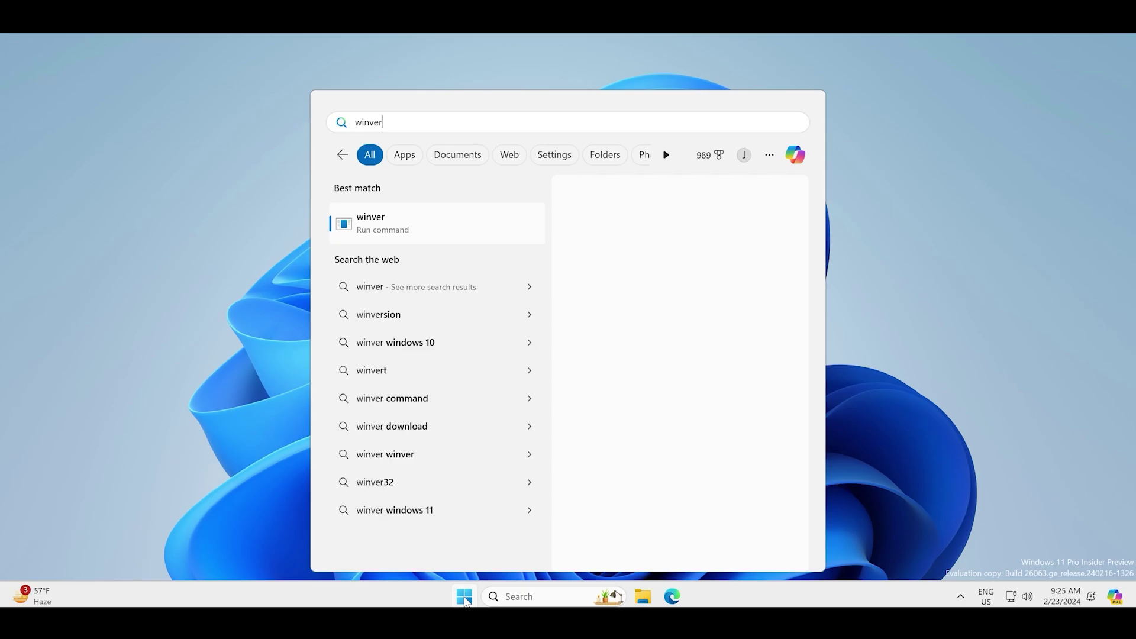
pyautogui.press('Return')
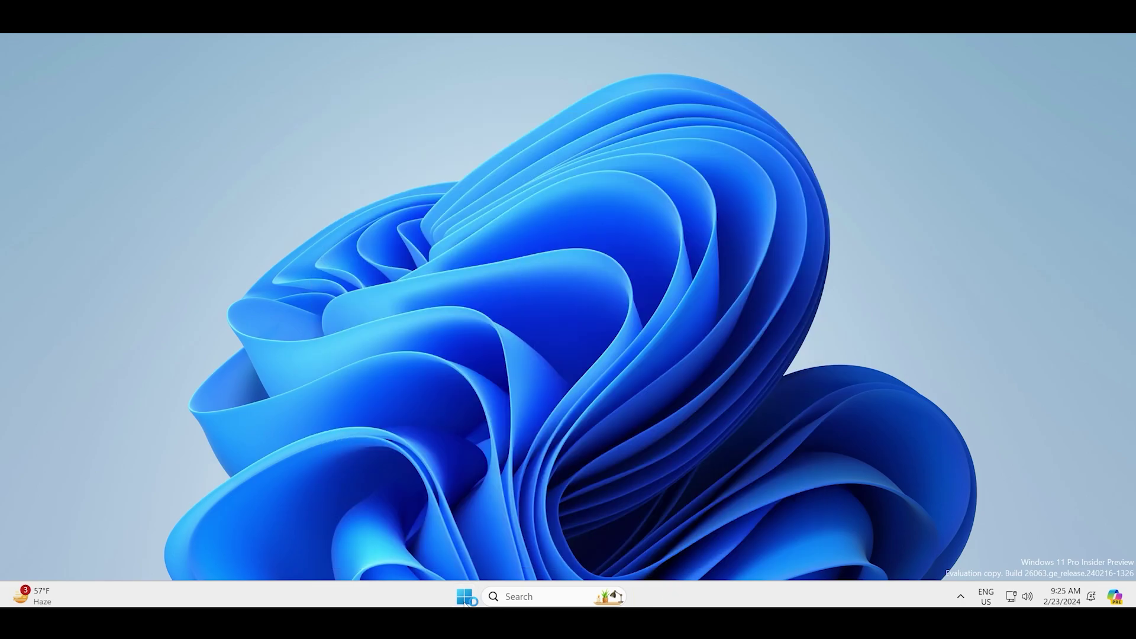
pyautogui.moveTo(135, 71); pyautogui.dragTo(525, 160)
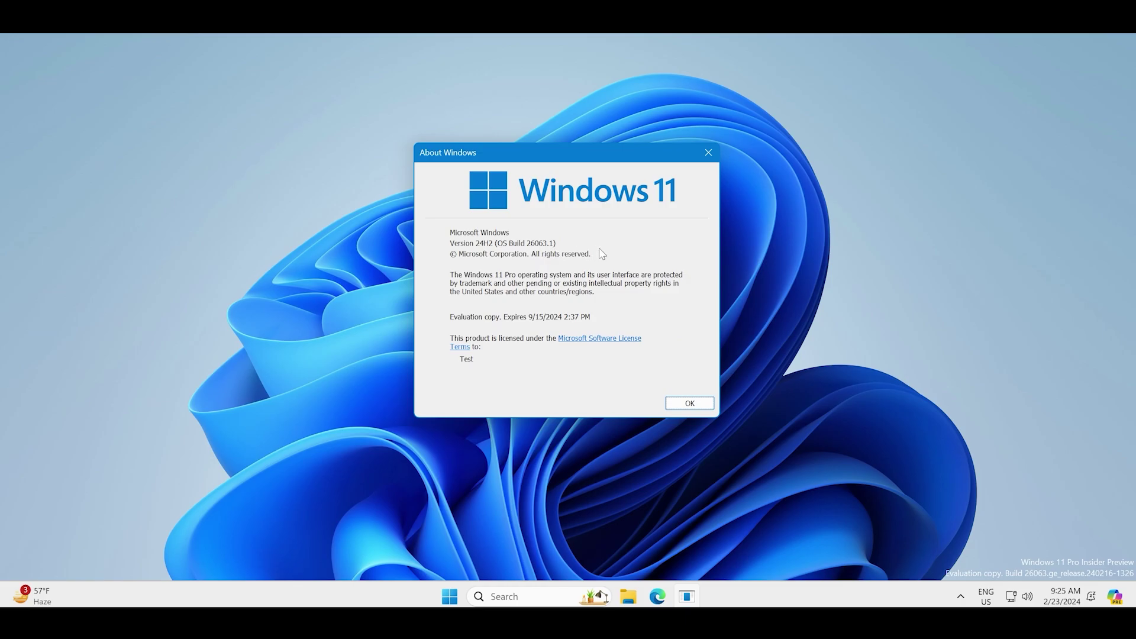
# Dismiss About Windows, then view and close the Quick Settings panel.
pyautogui.click(691, 404)
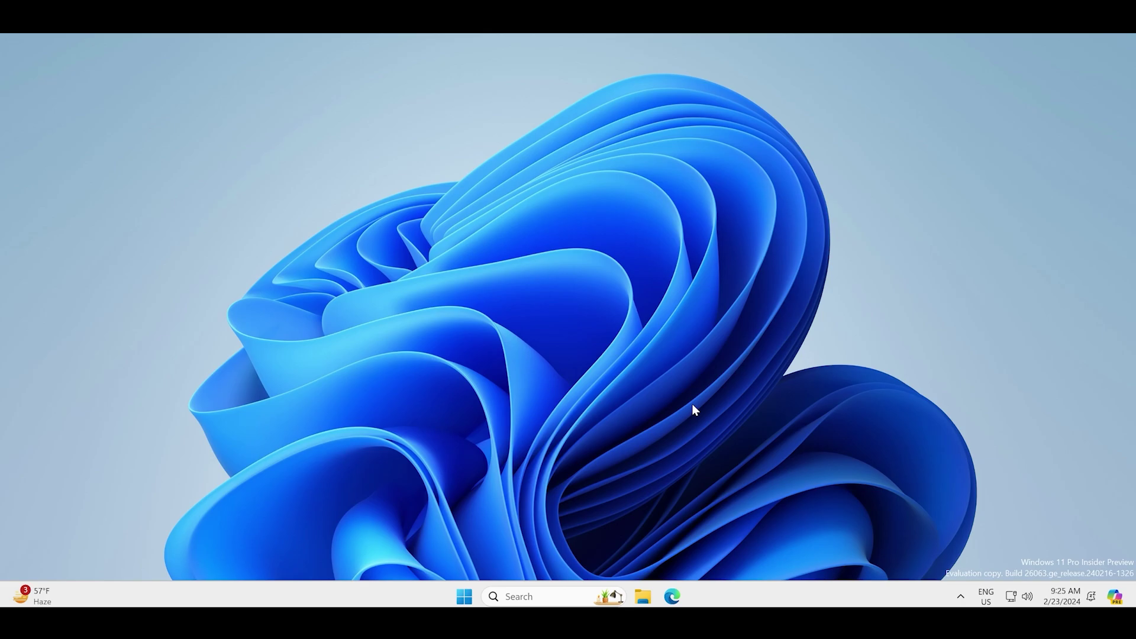
pyautogui.click(1010, 597)
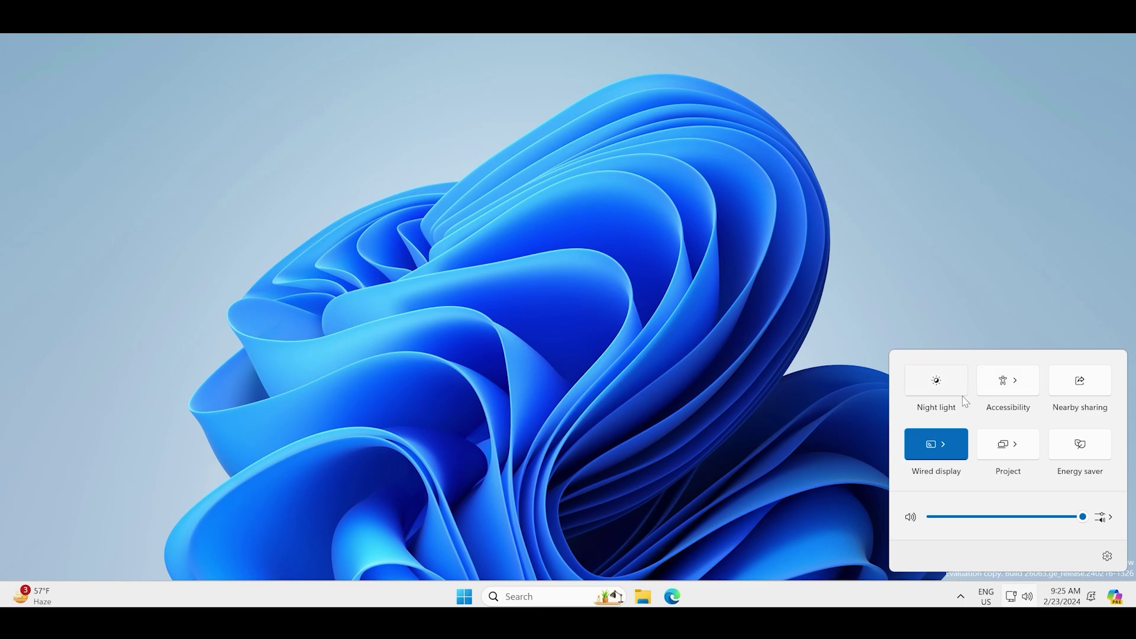
pyautogui.click(784, 312)
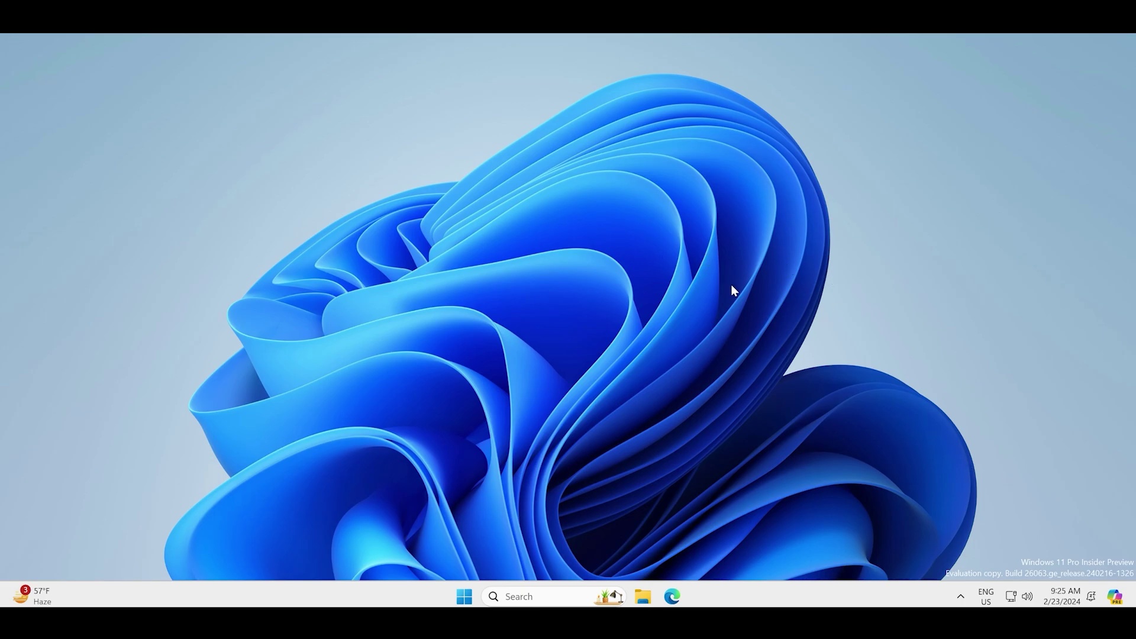
# Open Copilot and resend the earlier request to clean the storage.
pyautogui.click(1121, 599)
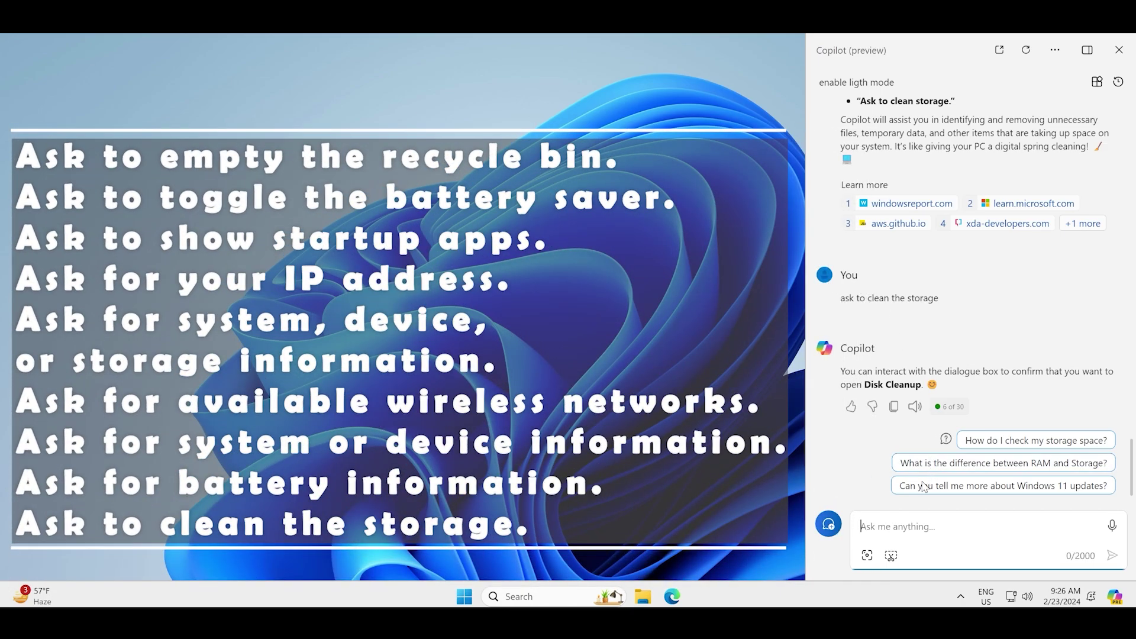
pyautogui.tripleClick(900, 298)
pyautogui.hotkey('ctrl', 'c')
pyautogui.click(921, 527)
pyautogui.hotkey('ctrl', 'v')
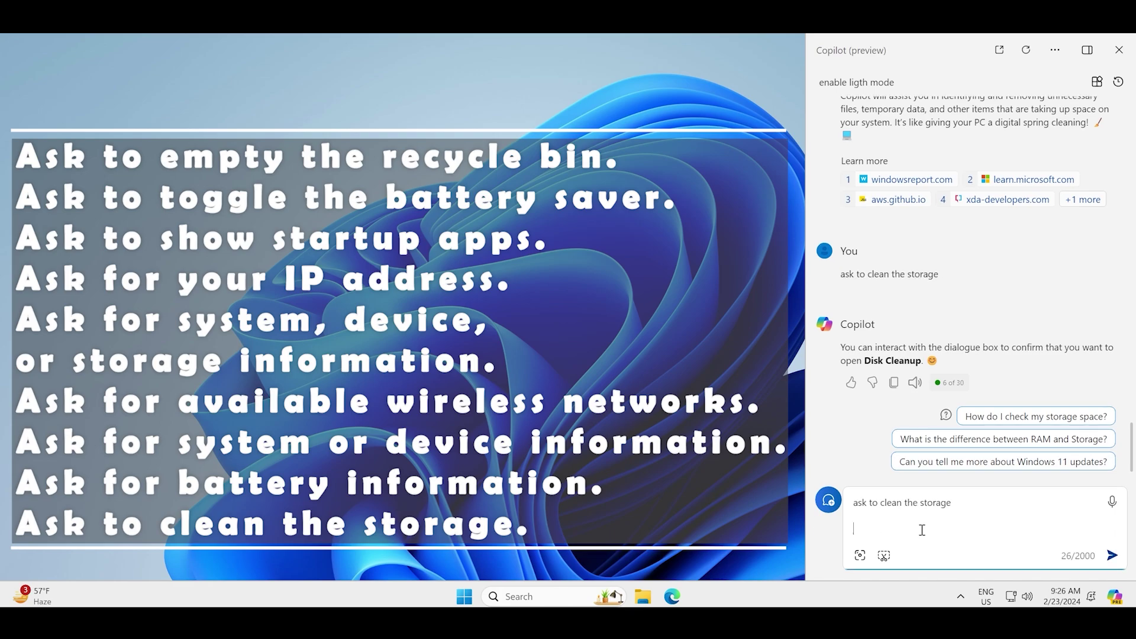
pyautogui.press('Return')
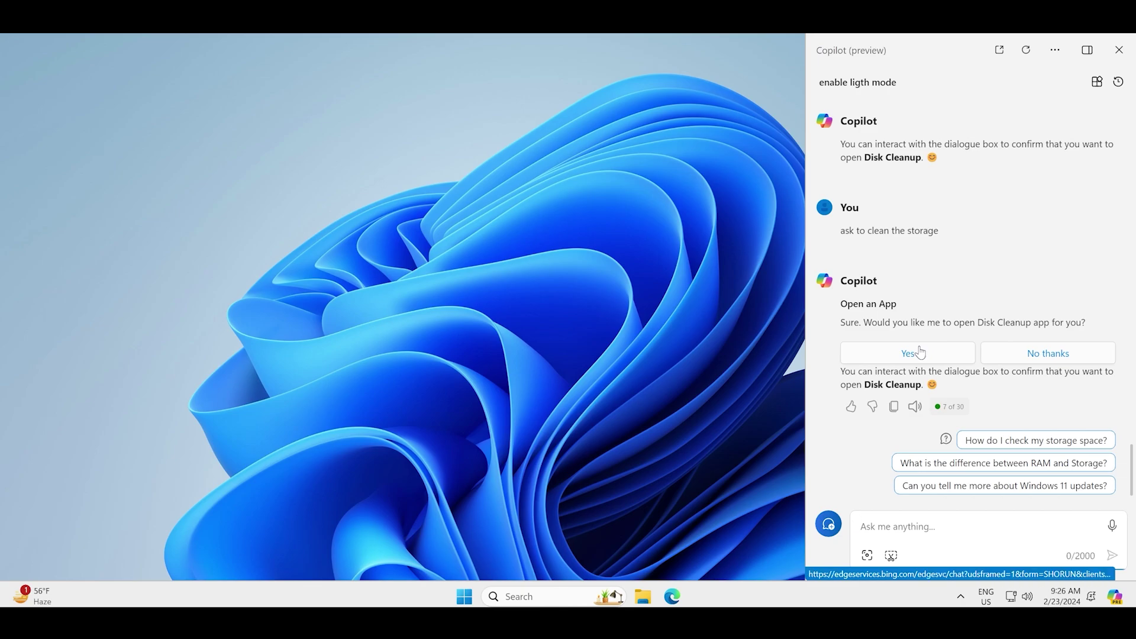
# Let Copilot launch Disk Cleanup, then close the Disk Cleanup window.
pyautogui.click(921, 352)
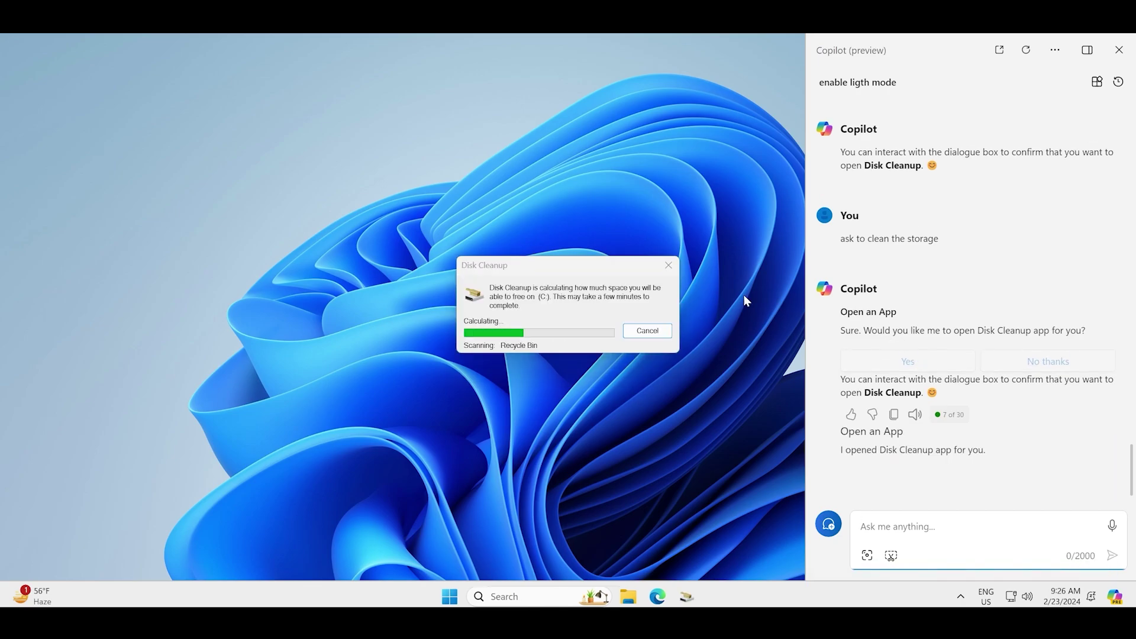
pyautogui.moveTo(223, 110); pyautogui.dragTo(498, 148)
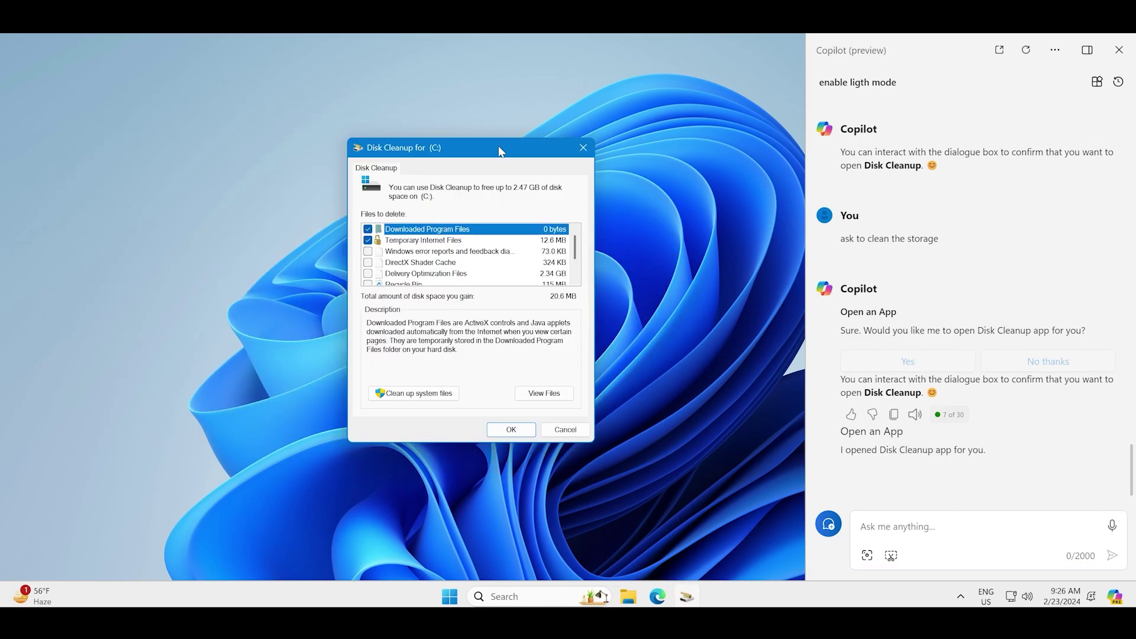
pyautogui.click(583, 147)
pyautogui.click(1067, 527)
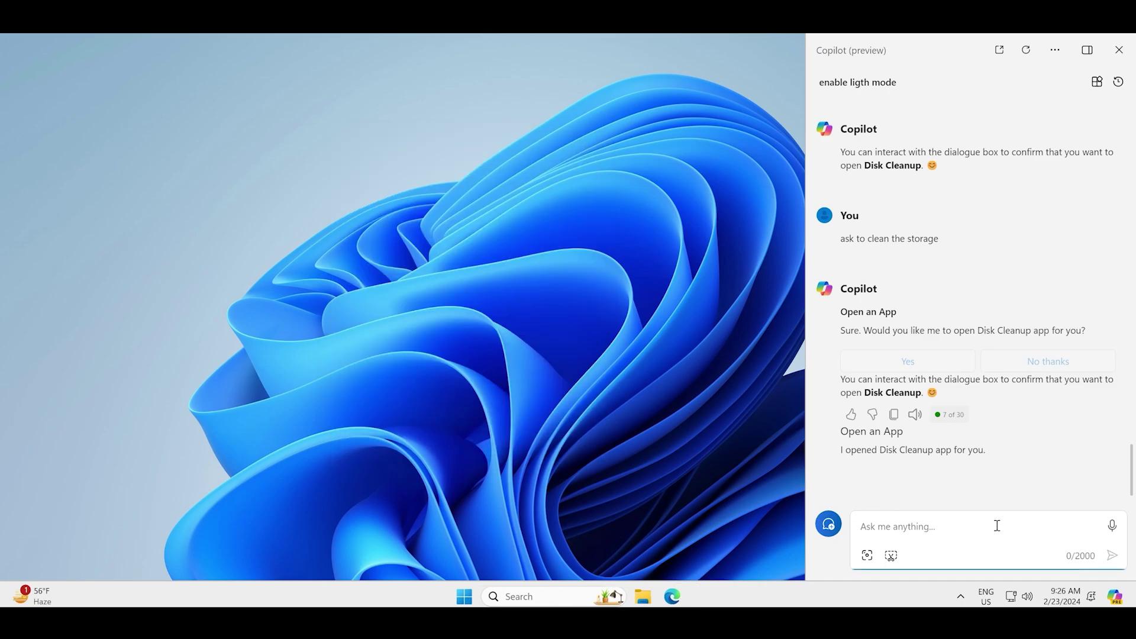
# Send Copilot 'ask to clear recycle bin' and stop its answer partway.
pyautogui.write('ask to')
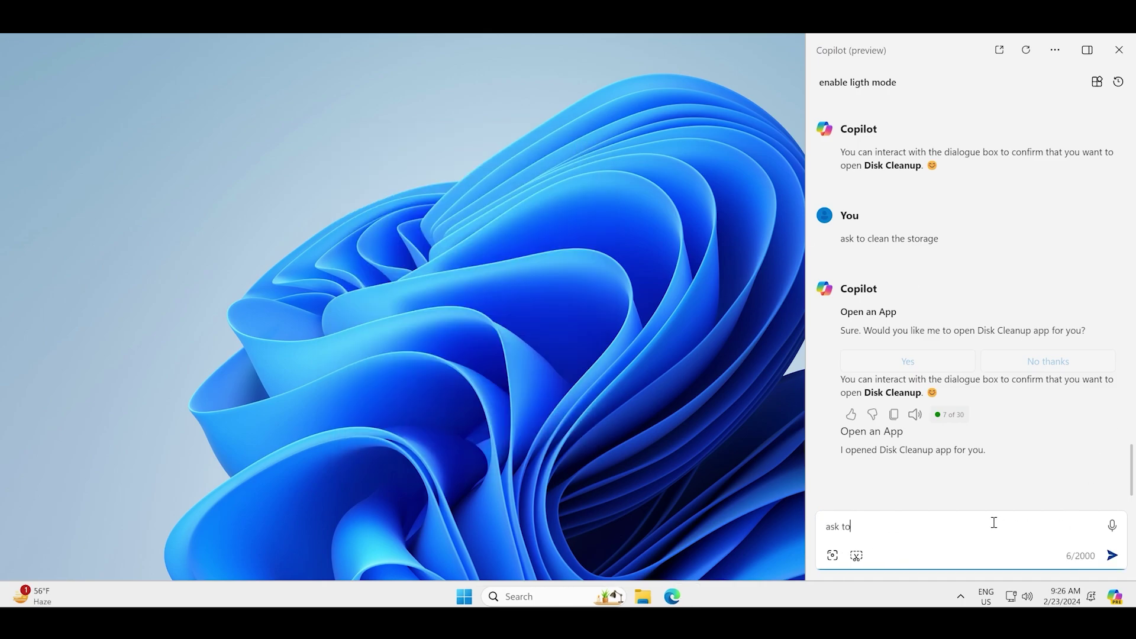
pyautogui.write(' clear recyv')
pyautogui.press('BackSpace')
pyautogui.write('cle bin')
pyautogui.press('Return')
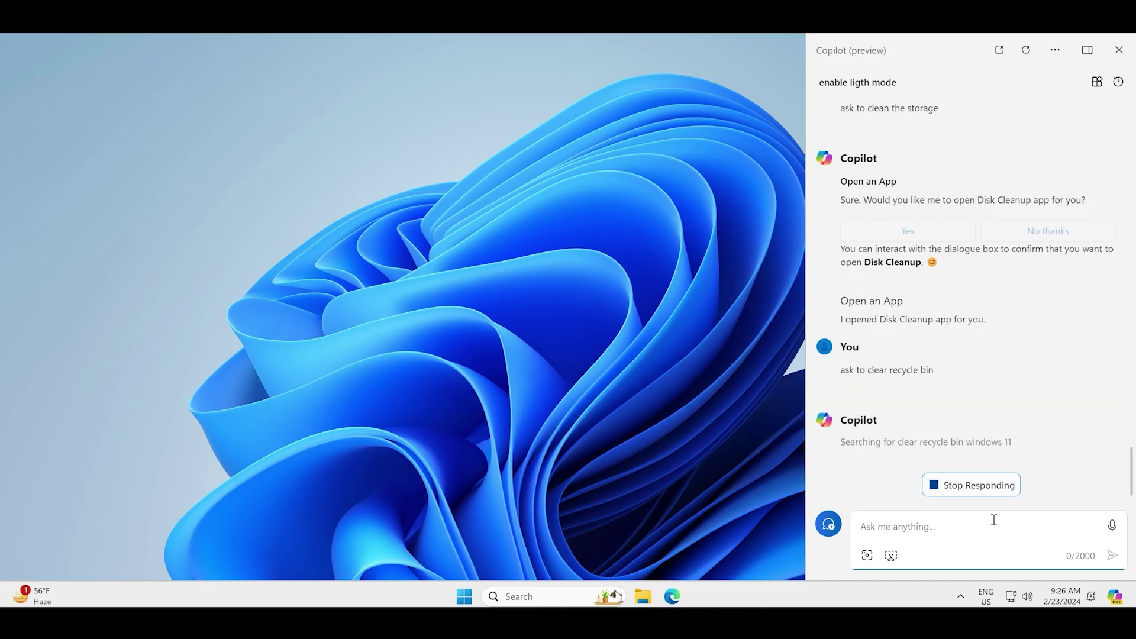
pyautogui.click(966, 482)
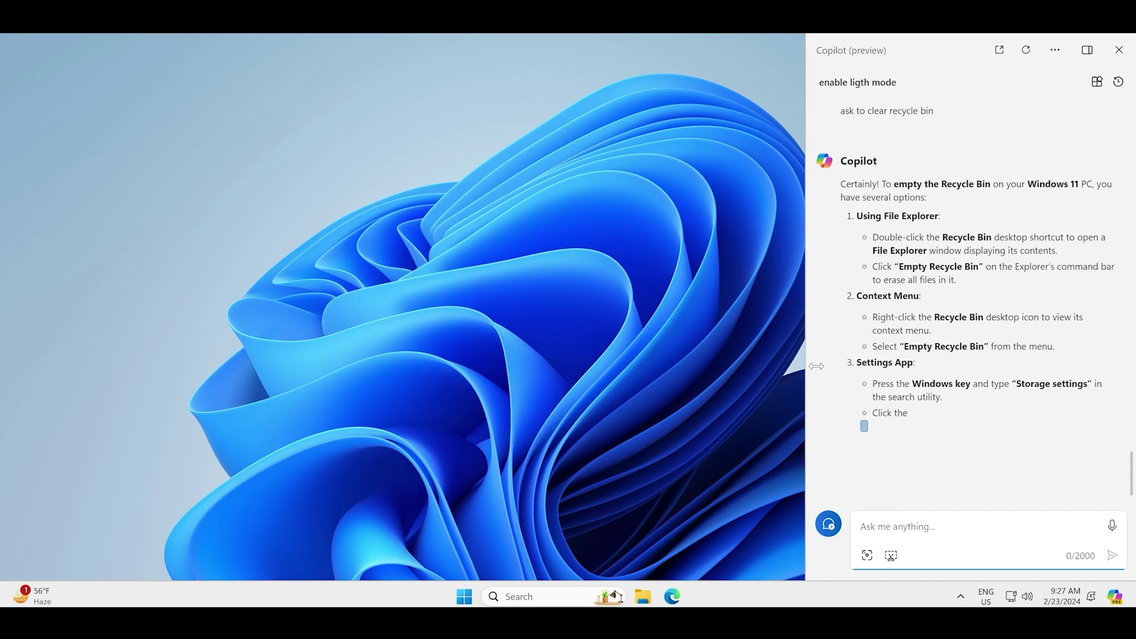
# Resize the Copilot panel wider and back, leaving it slightly narrower, then bring up Start.
pyautogui.moveTo(817, 366); pyautogui.dragTo(768, 345)
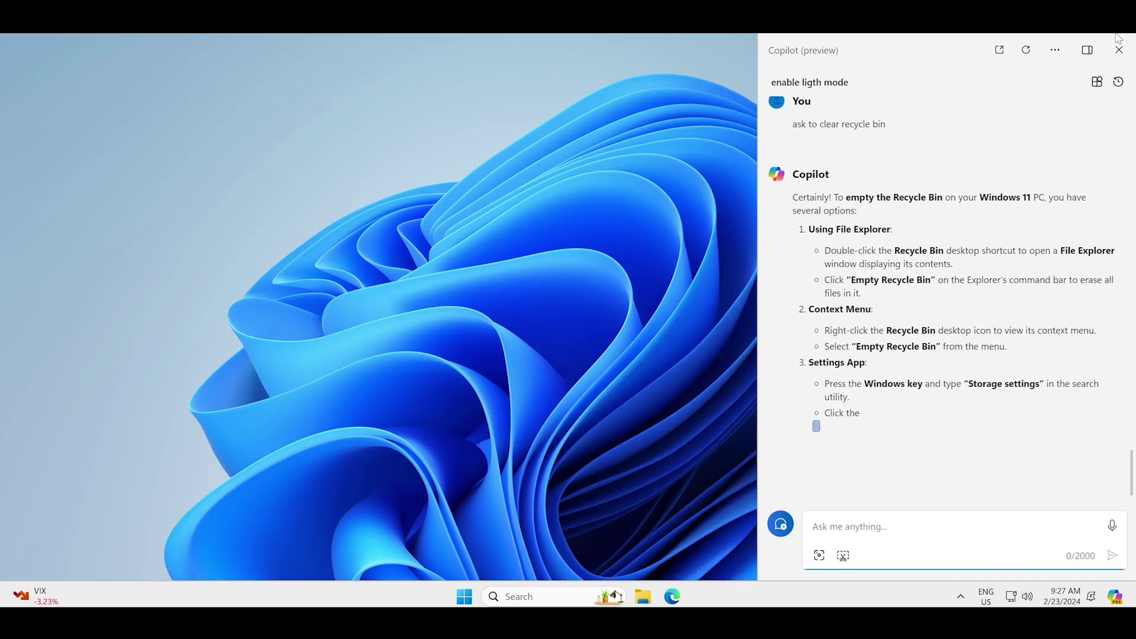
pyautogui.click(1089, 51)
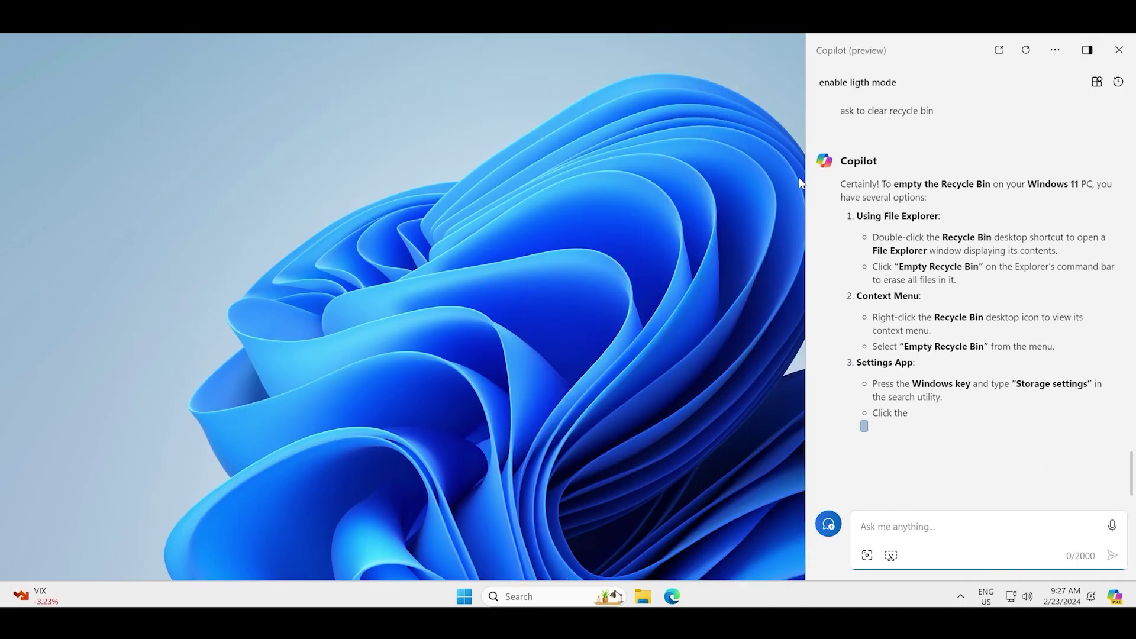
pyautogui.moveTo(817, 188); pyautogui.dragTo(818, 242)
pyautogui.click(971, 141)
pyautogui.click(1087, 50)
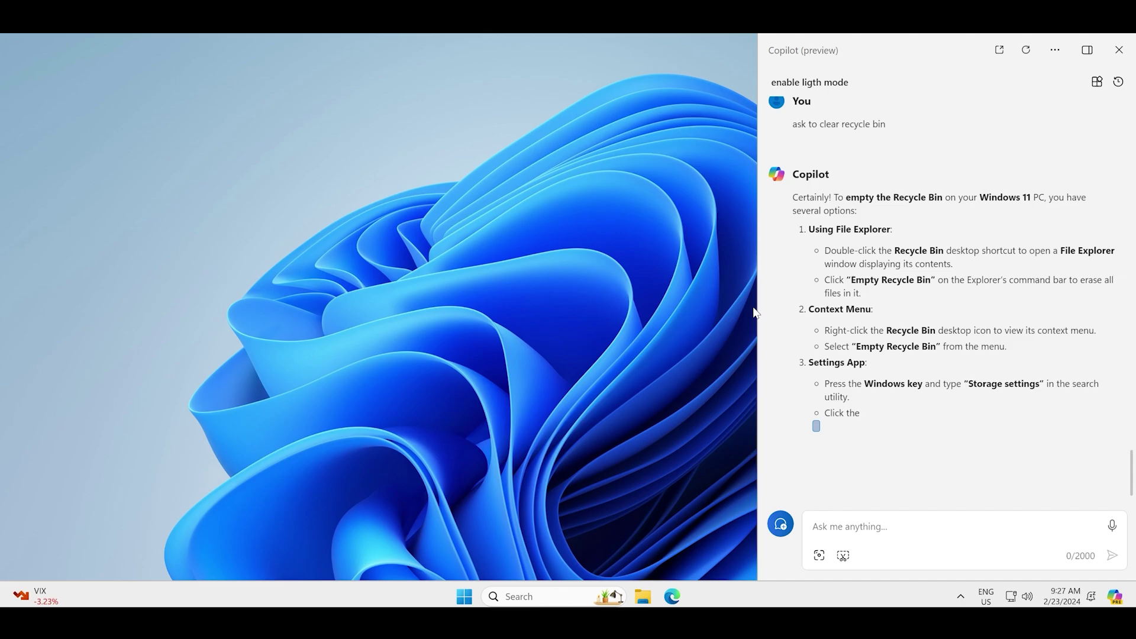
pyautogui.moveTo(766, 310); pyautogui.dragTo(852, 310)
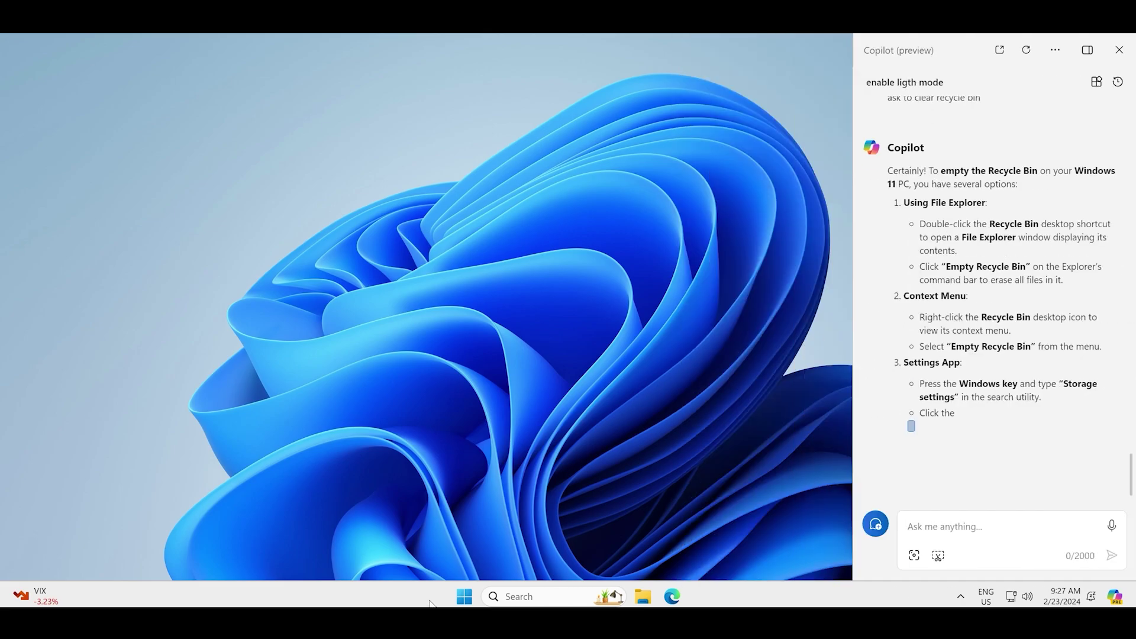
pyautogui.click(472, 601)
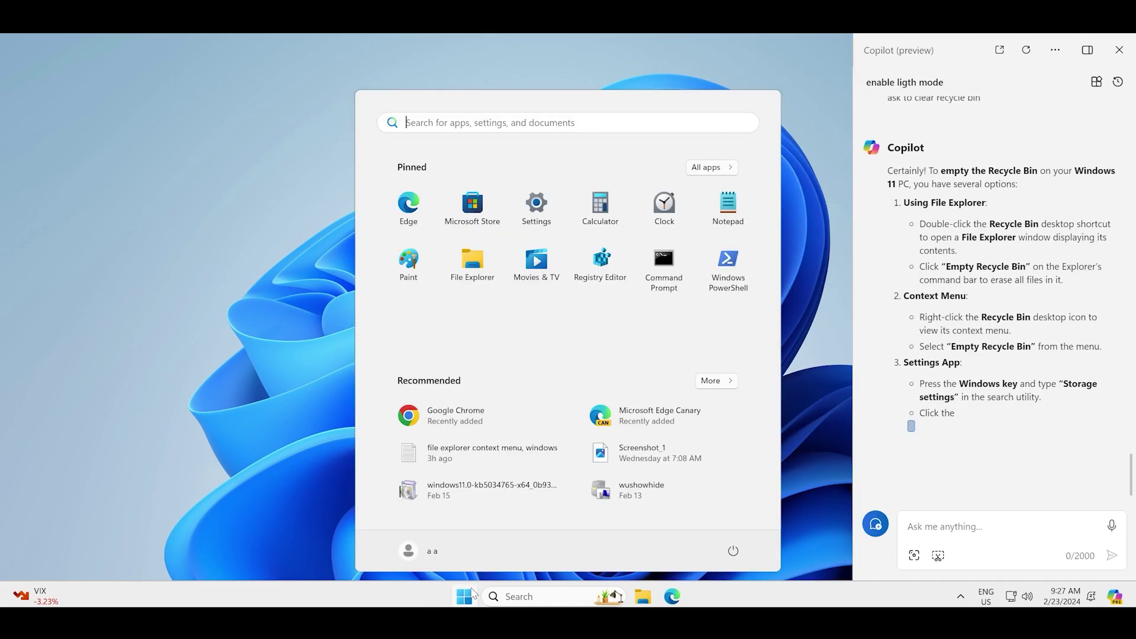
# Open the Notepad feature list, centre it, then minimize it to reveal the desktop.
pyautogui.click(728, 224)
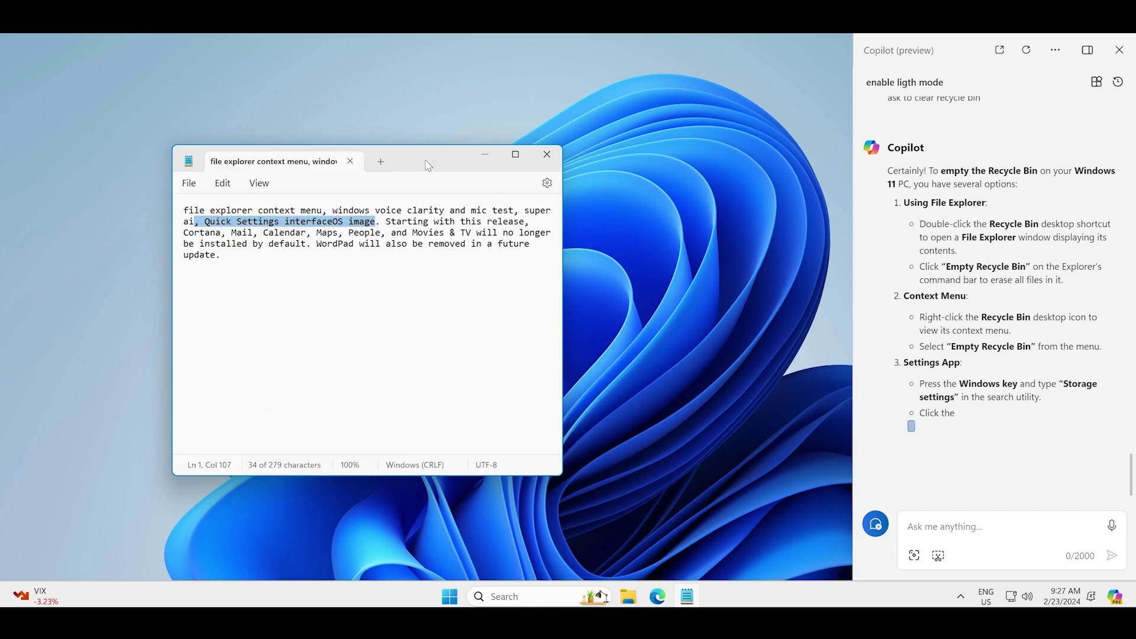
pyautogui.moveTo(429, 165); pyautogui.dragTo(540, 159)
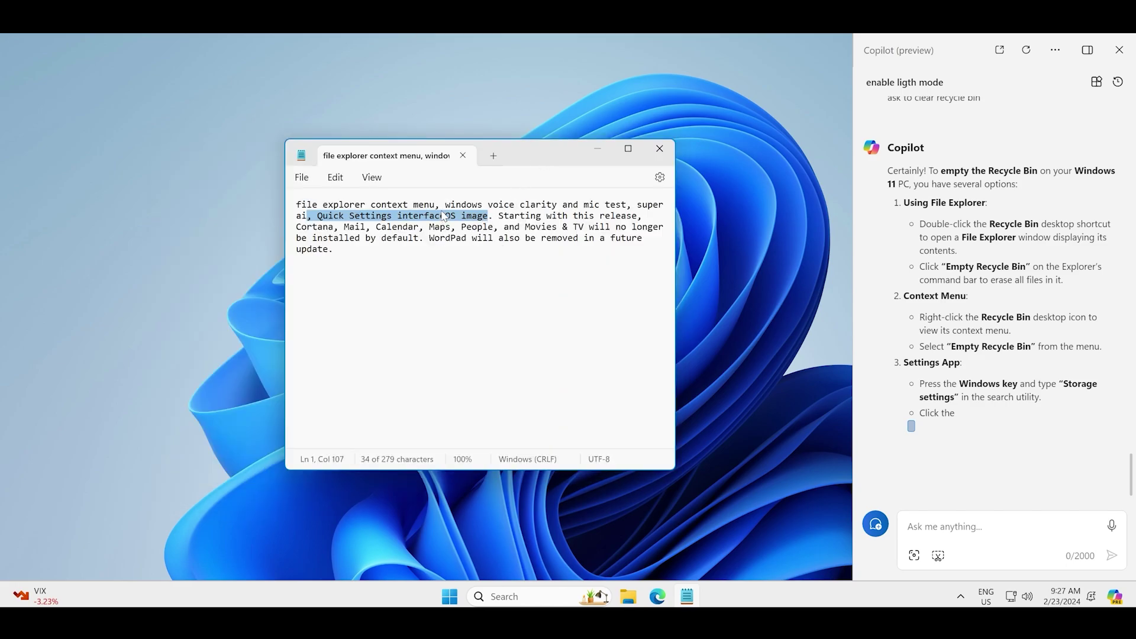
pyautogui.rightClick(443, 216)
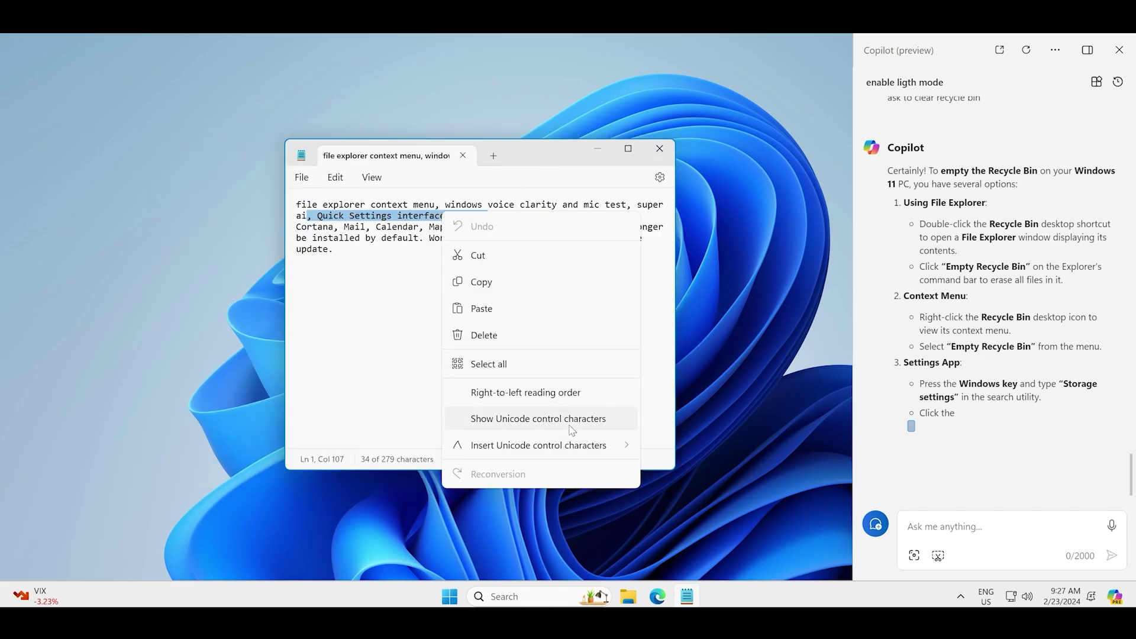
pyautogui.click(400, 299)
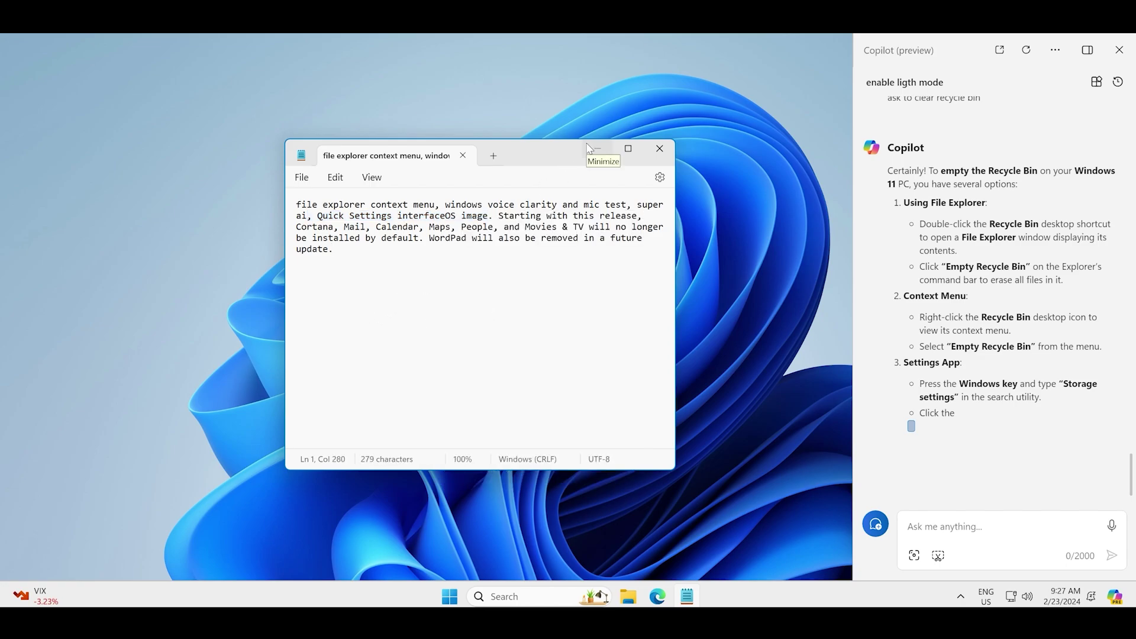
pyautogui.click(1116, 598)
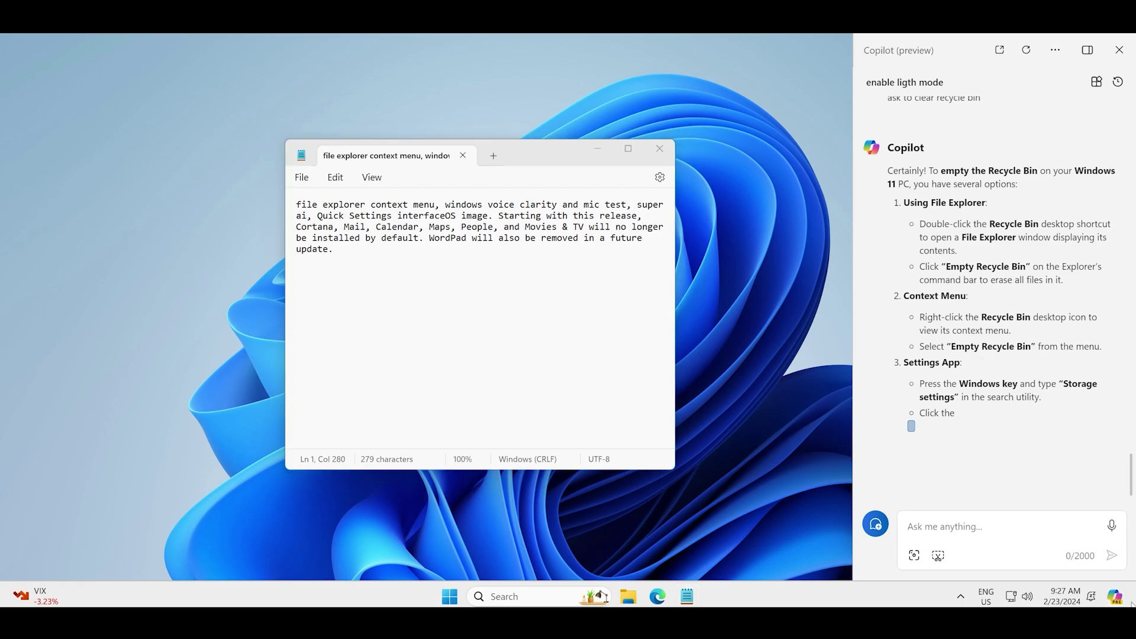
pyautogui.click(598, 149)
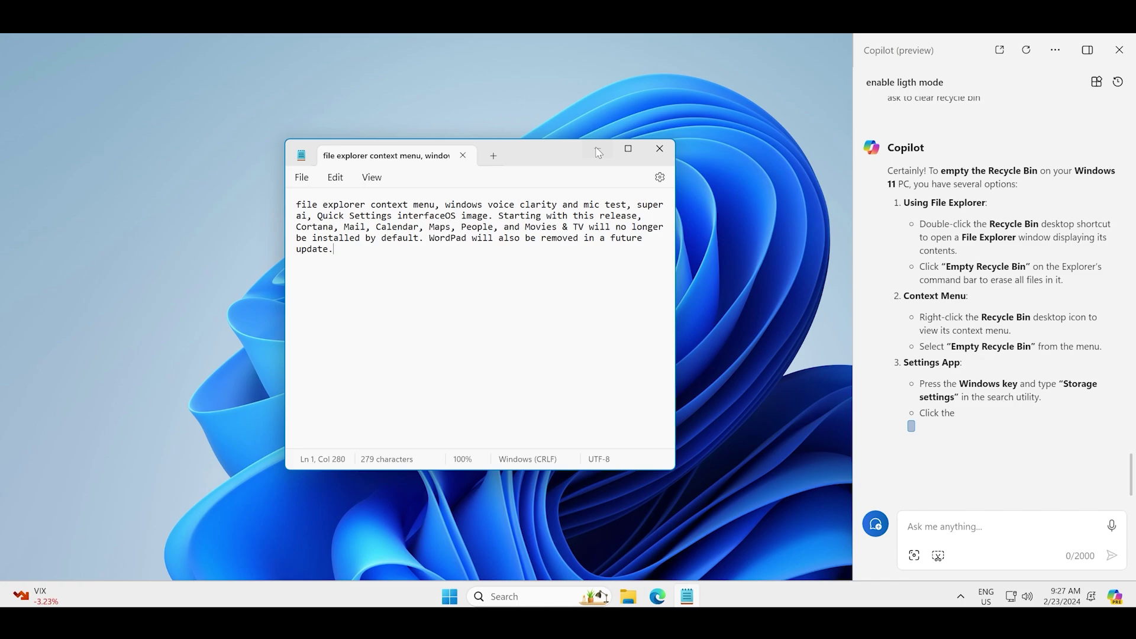
# Search Start for 'disply' after trying 'settings', 'super ai' and 'graphics'.
pyautogui.click(450, 596)
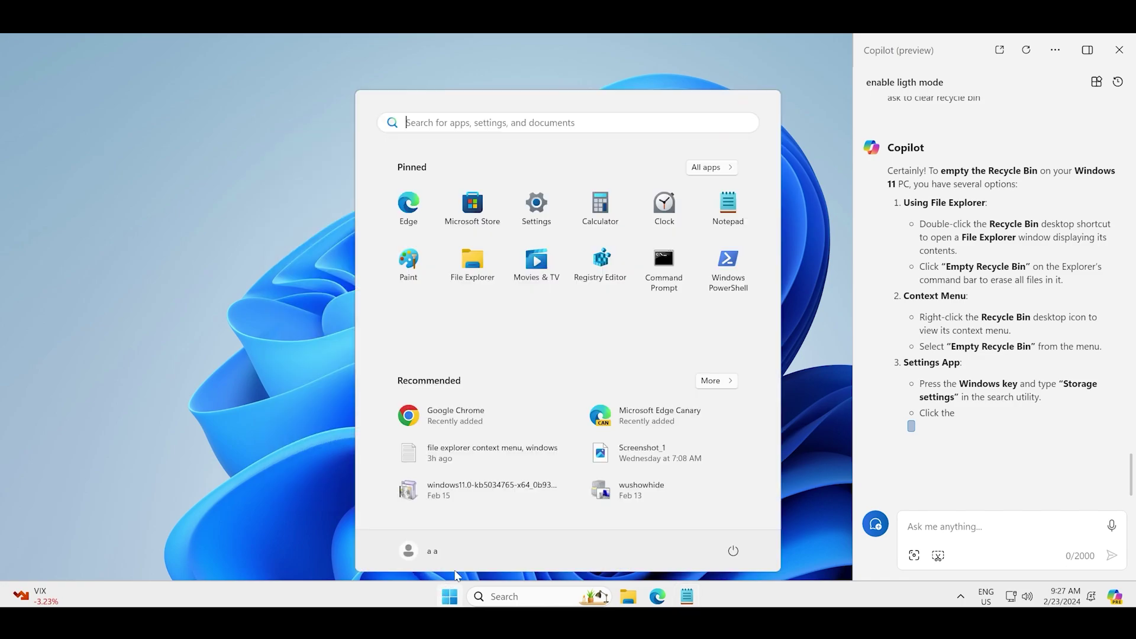
pyautogui.write('settings')
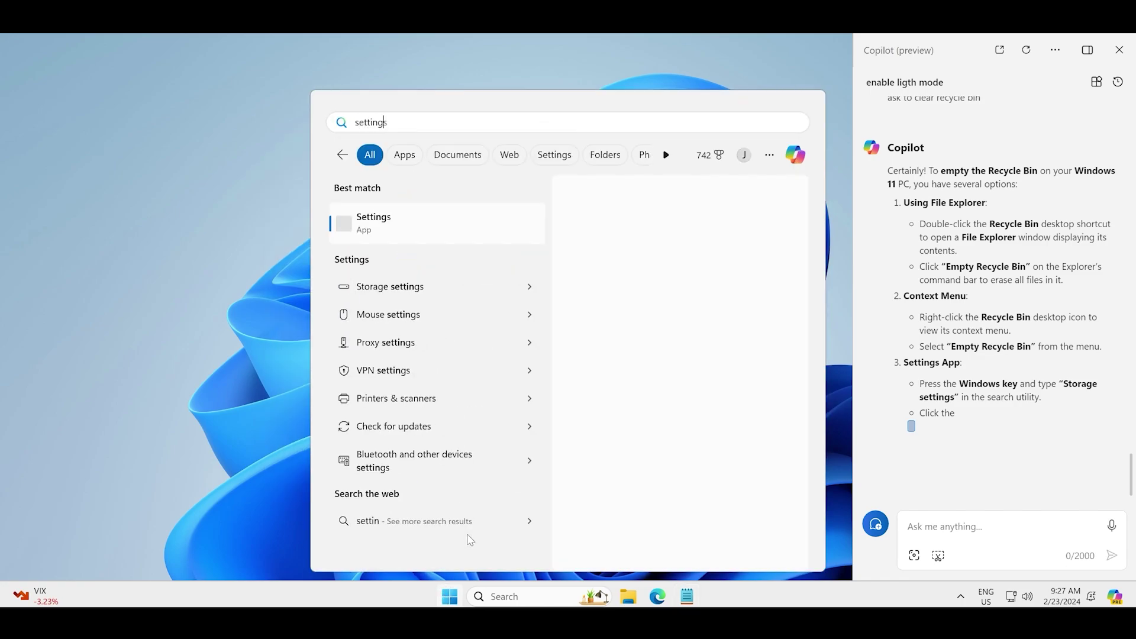
pyautogui.press('BackSpace')
pyautogui.press('BackSpace')
pyautogui.press('BackSpace')
pyautogui.press('BackSpace')
pyautogui.press('BackSpace')
pyautogui.press('BackSpace')
pyautogui.press('BackSpace')
pyautogui.press('BackSpace')
pyautogui.write('super')
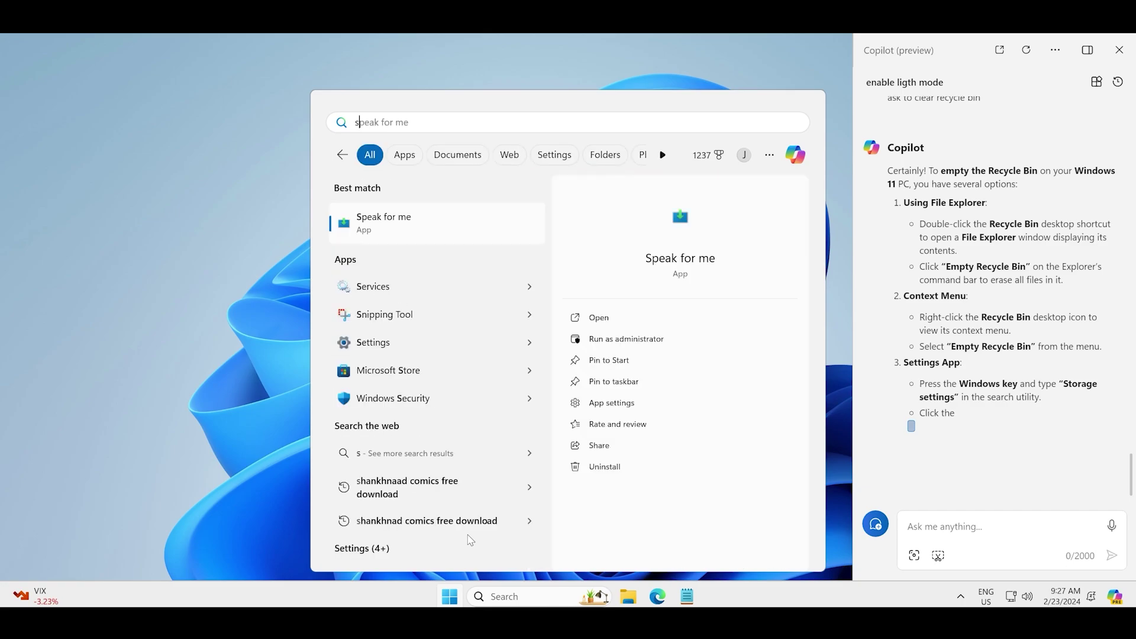
pyautogui.write(' ai')
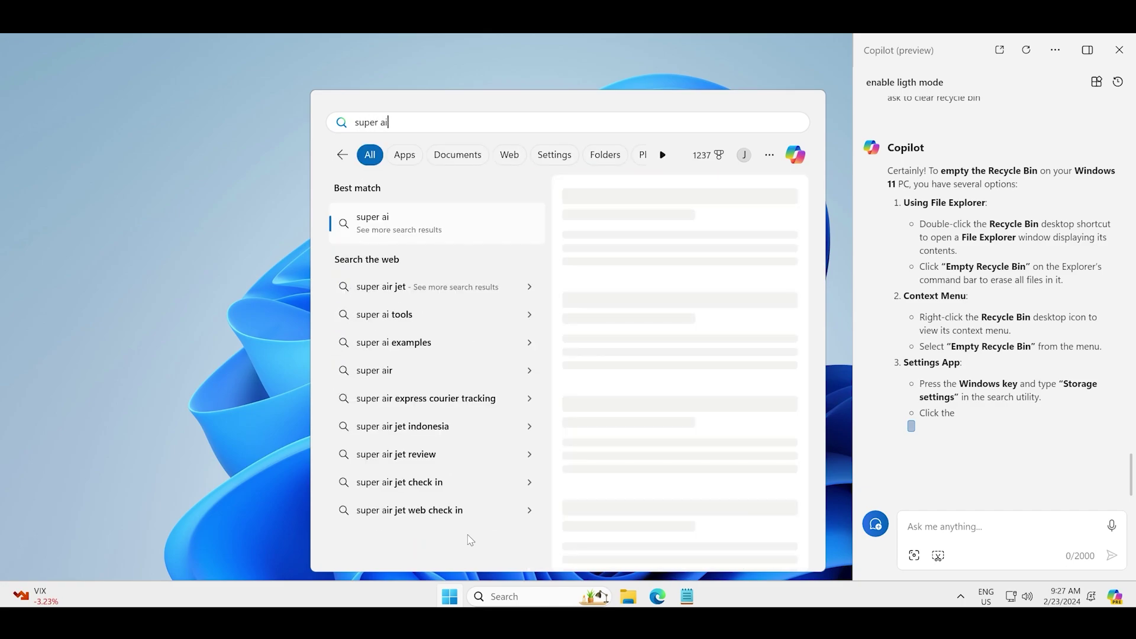
pyautogui.press('BackSpace')
pyautogui.press('BackSpace')
pyautogui.press('BackSpace')
pyautogui.press('BackSpace')
pyautogui.press('BackSpace')
pyautogui.press('BackSpace')
pyautogui.press('BackSpace')
pyautogui.press('BackSpace')
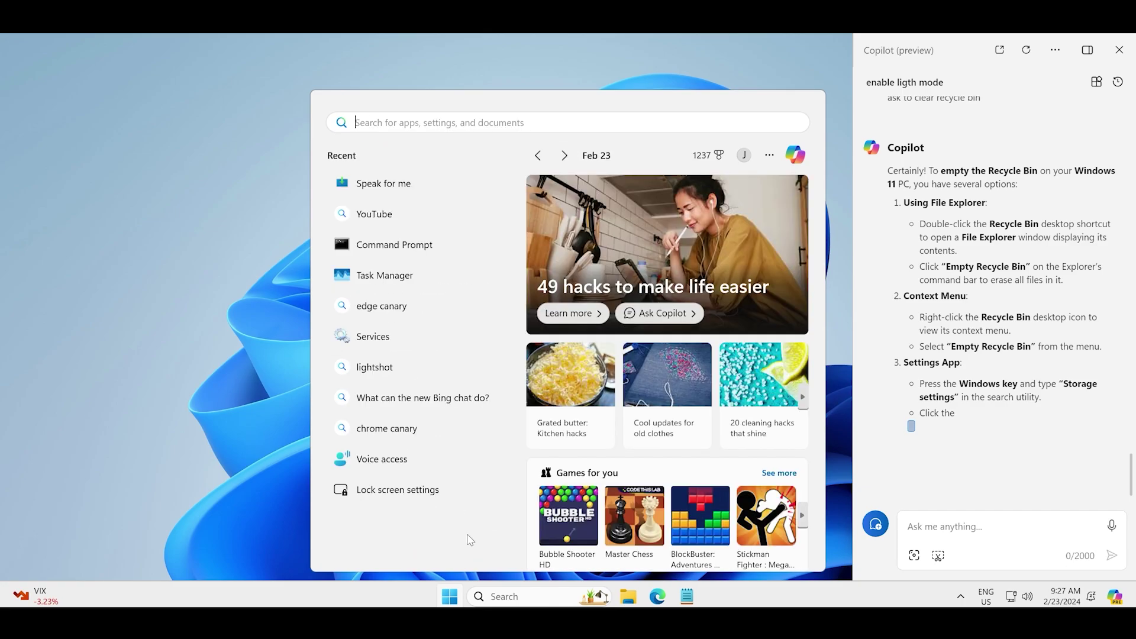
pyautogui.write('graphics')
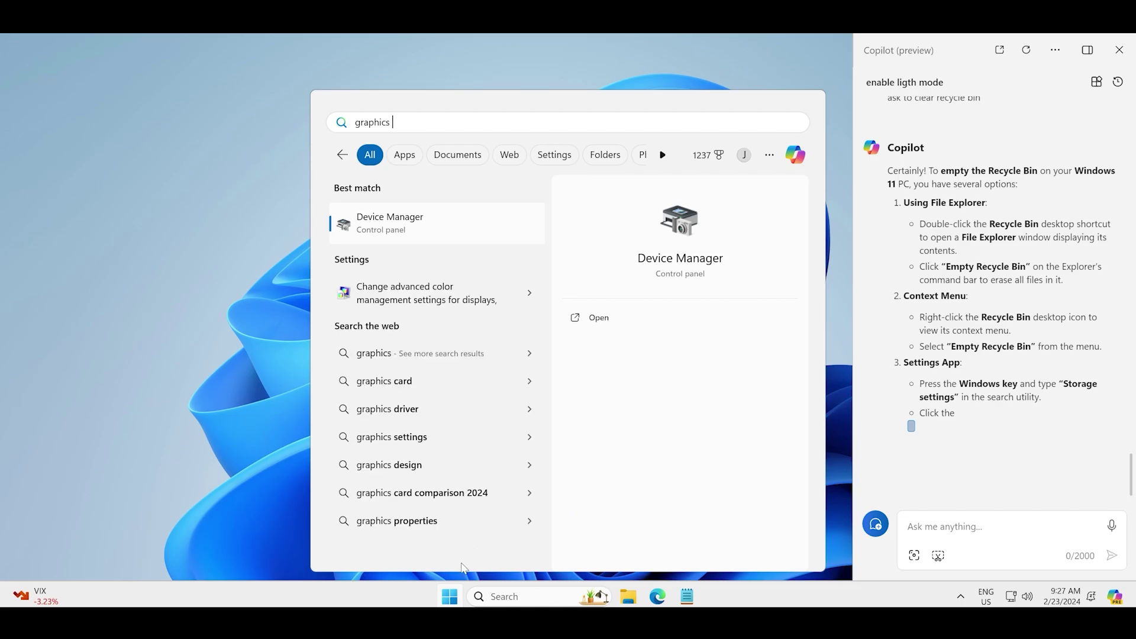
pyautogui.doubleClick(400, 127)
pyautogui.write('disply')
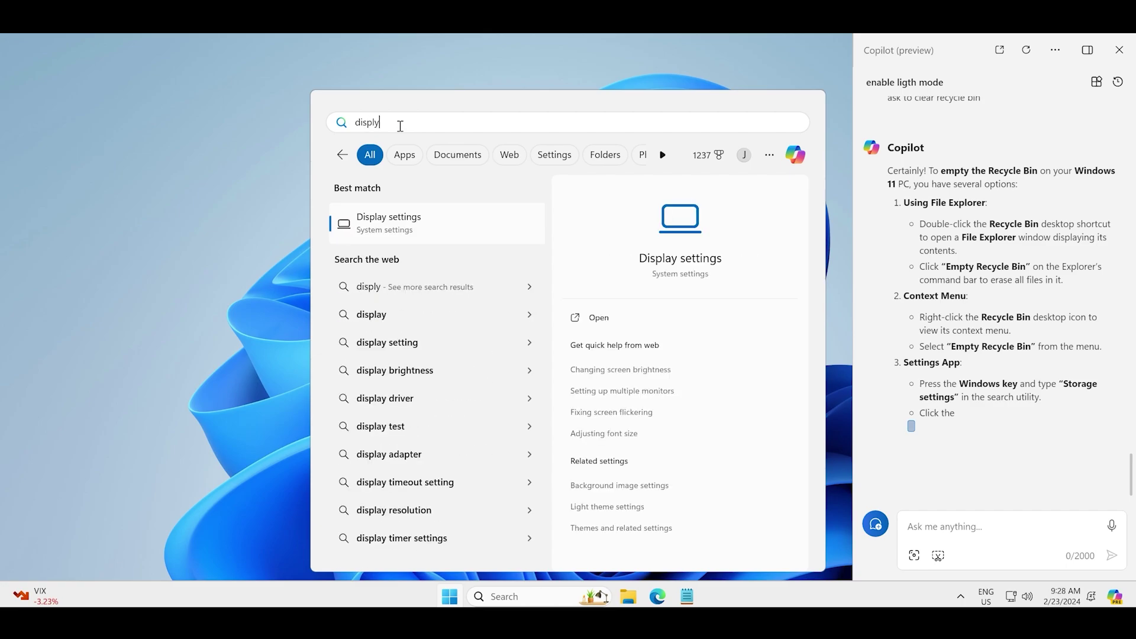
# Open Display settings and go to its Graphics page.
pyautogui.click(467, 219)
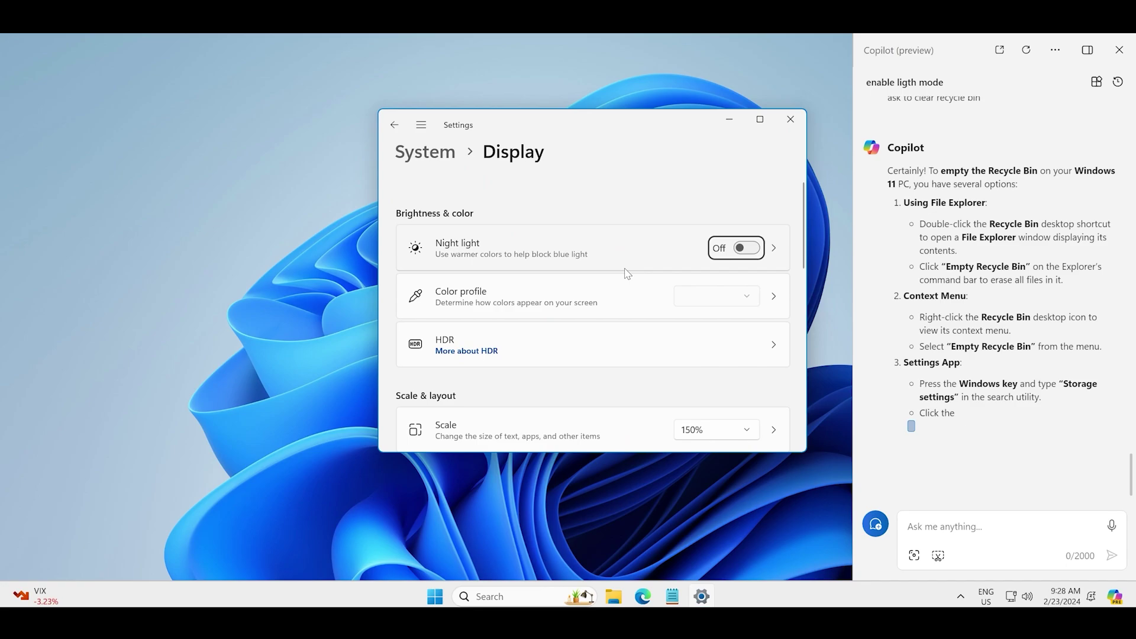
pyautogui.scroll(-4, 627, 275)
pyautogui.scroll(-3, 615, 278)
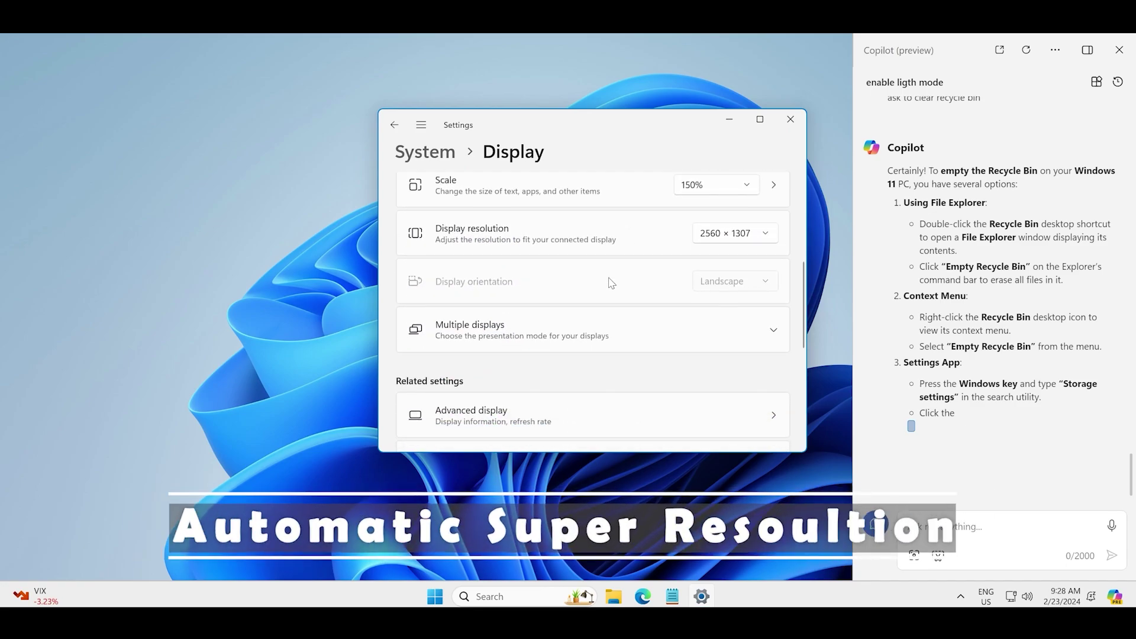
pyautogui.click(605, 341)
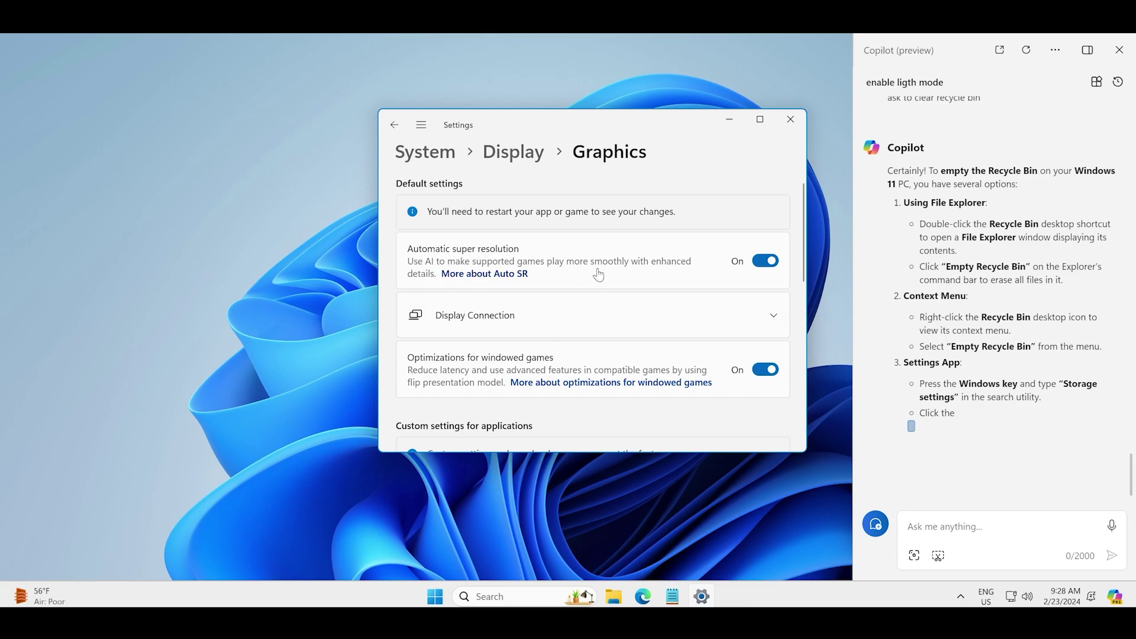
# Expand the Camera app's Automatic super resolution graphics options, then close Settings.
pyautogui.scroll(-5, 581, 293)
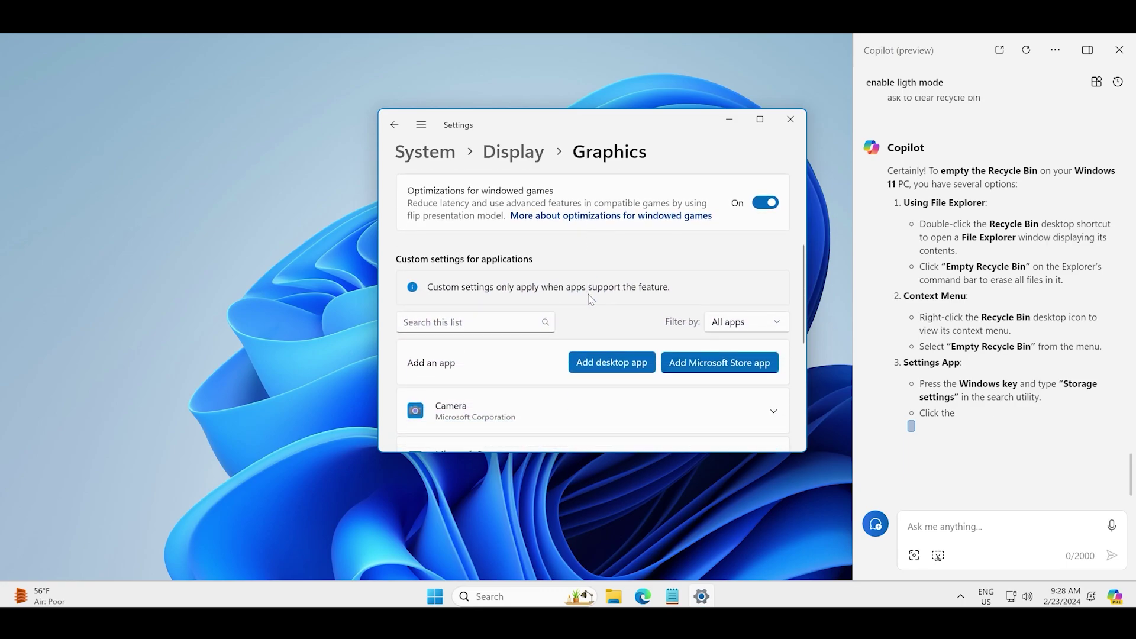
pyautogui.click(769, 250)
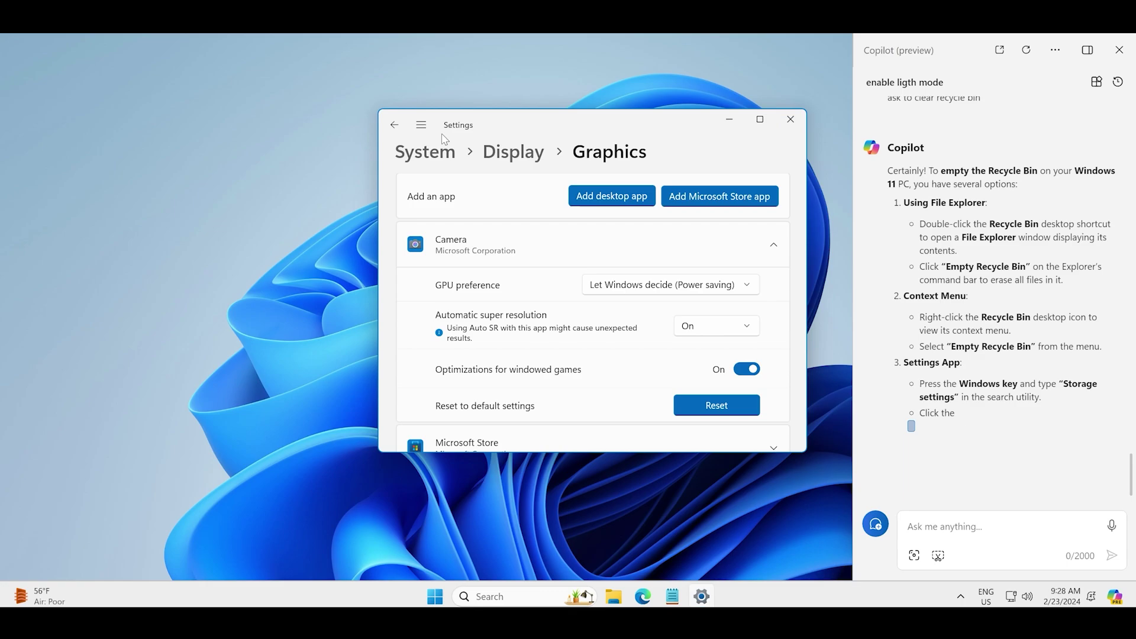
pyautogui.click(790, 120)
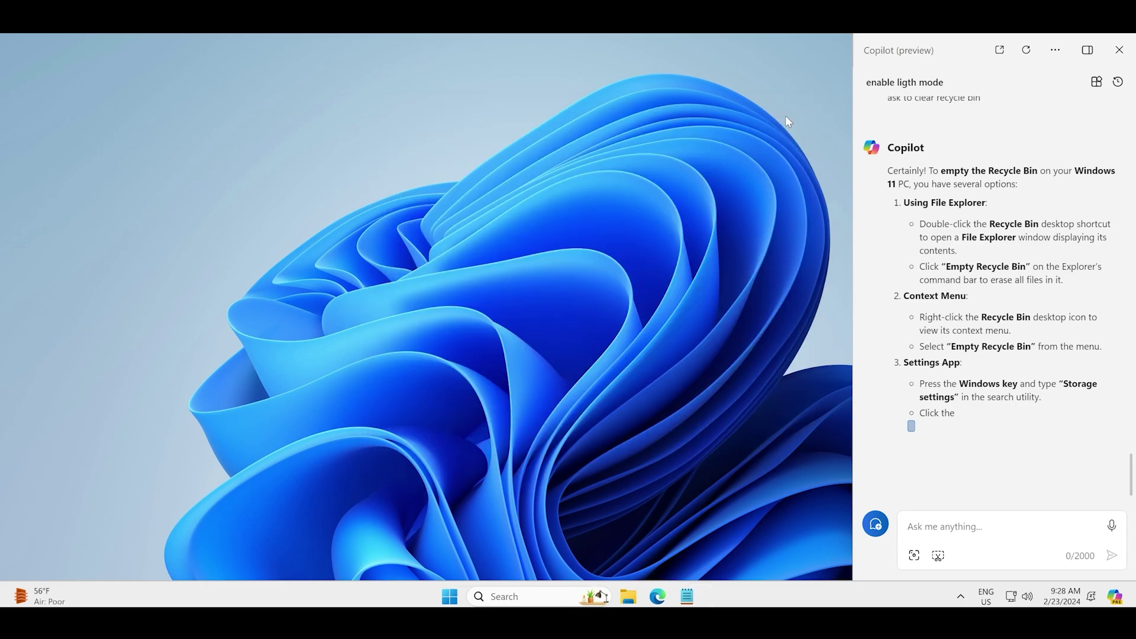
# Close Copilot and launch Speak for me from Start search.
pyautogui.click(1119, 50)
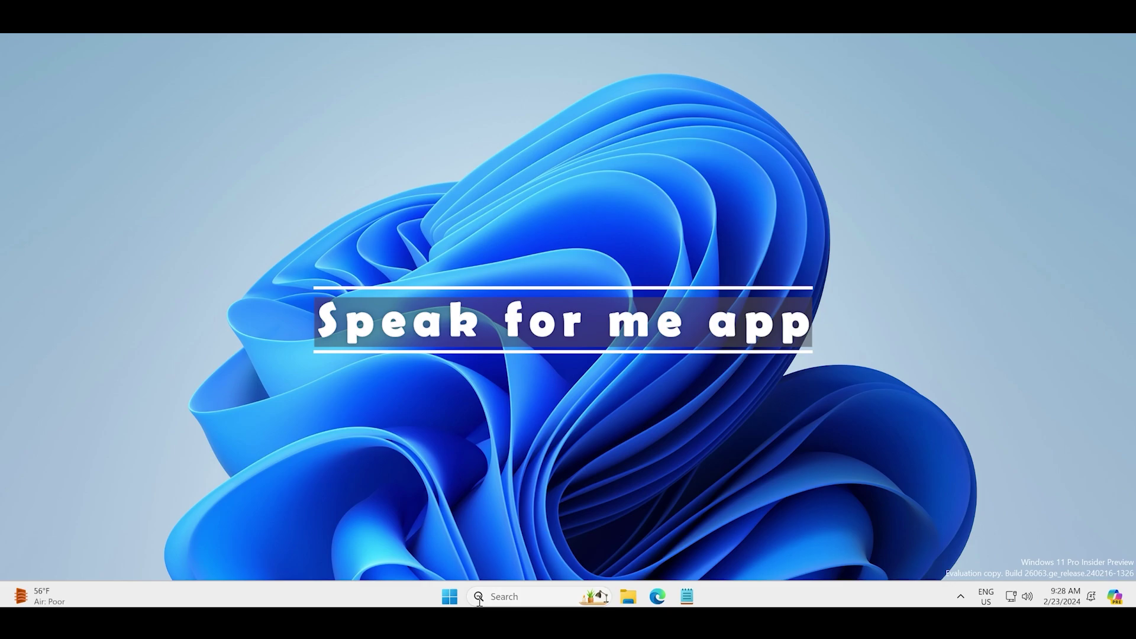
pyautogui.click(448, 597)
pyautogui.write('speak for me')
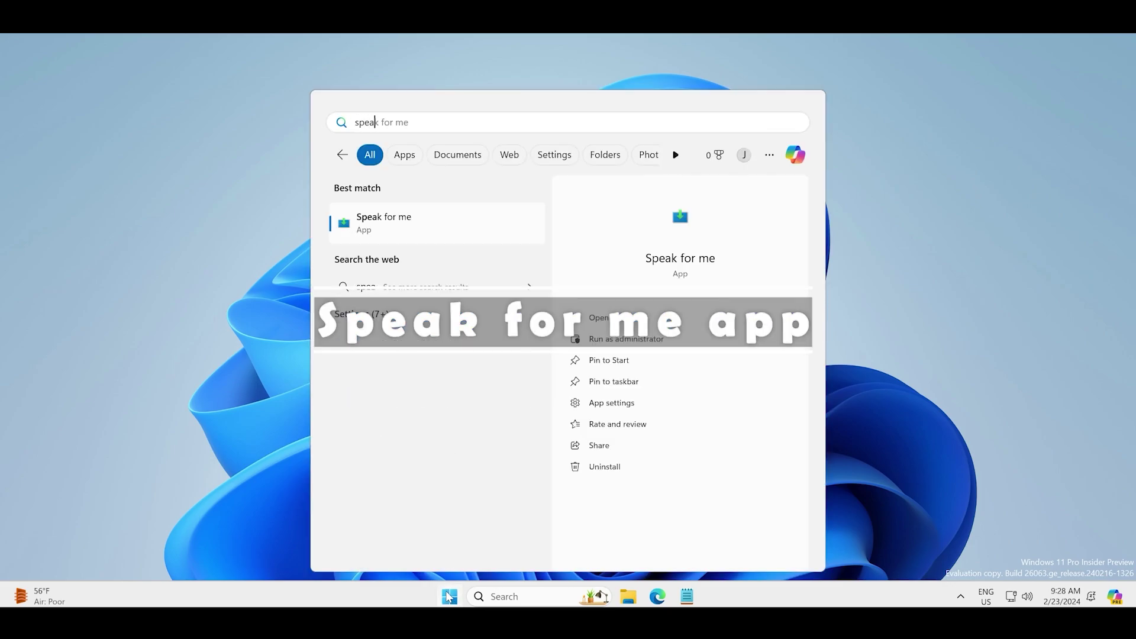
pyautogui.click(448, 595)
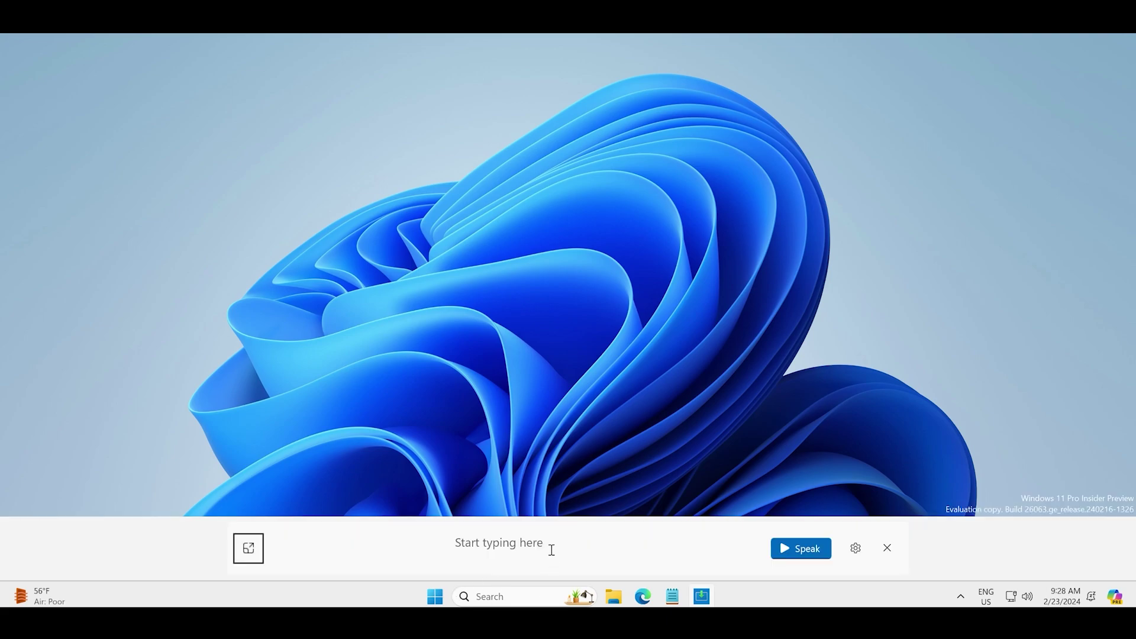
# Have Speak for me read 'who is Microsoft' aloud, then close it.
pyautogui.click(551, 551)
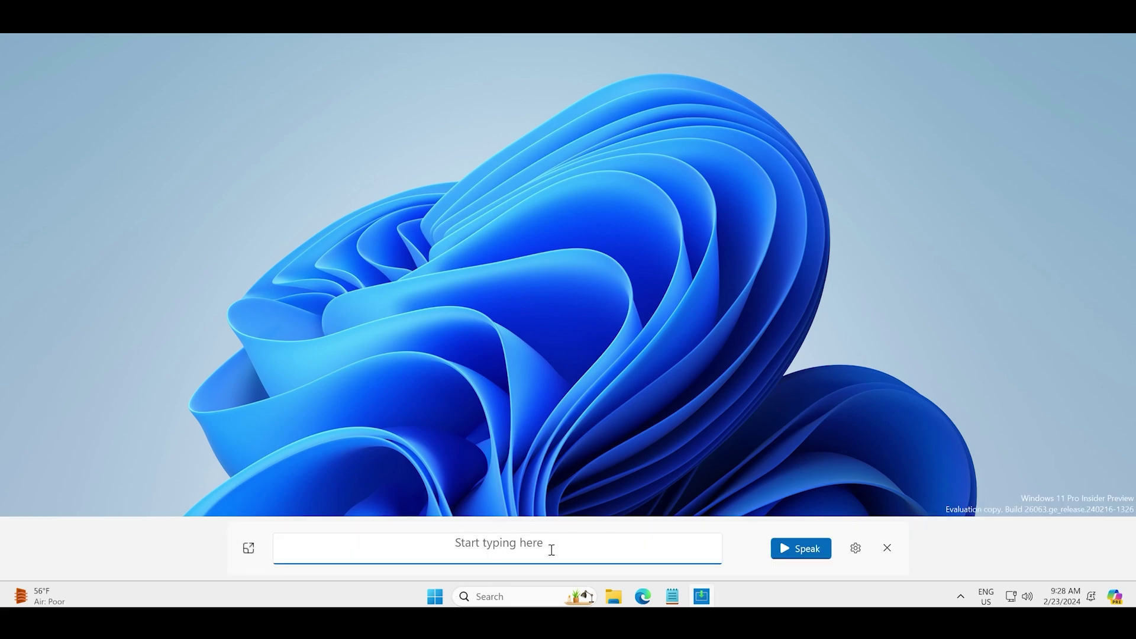
pyautogui.write('na')
pyautogui.press('BackSpace')
pyautogui.press('BackSpace')
pyautogui.write('who is Microsoft')
pyautogui.click(805, 557)
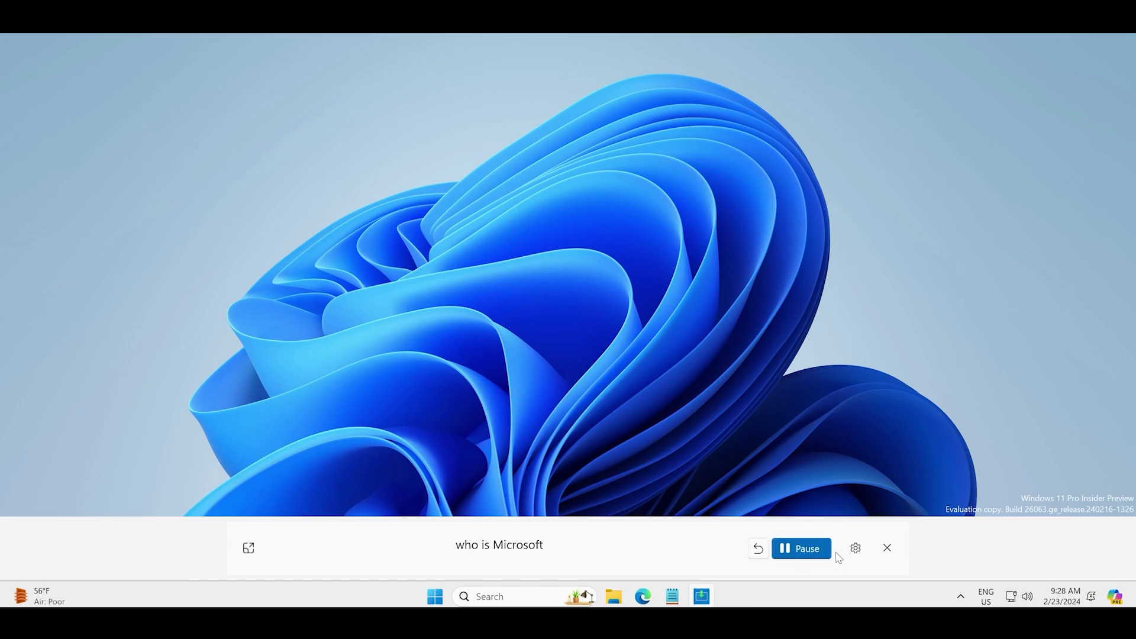
pyautogui.click(633, 545)
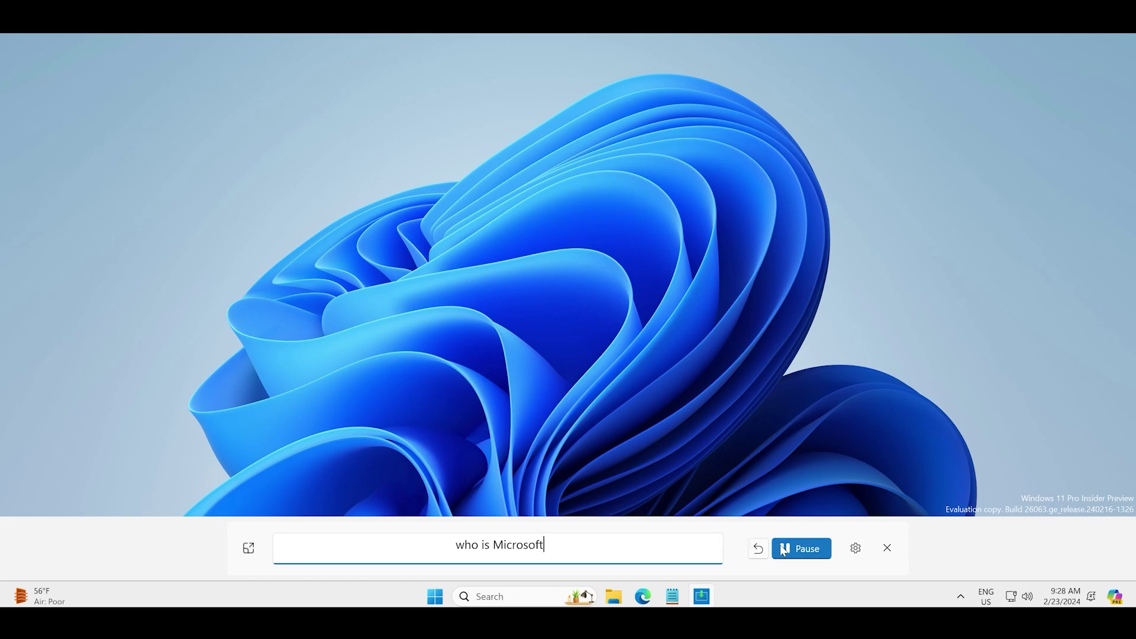
pyautogui.click(886, 548)
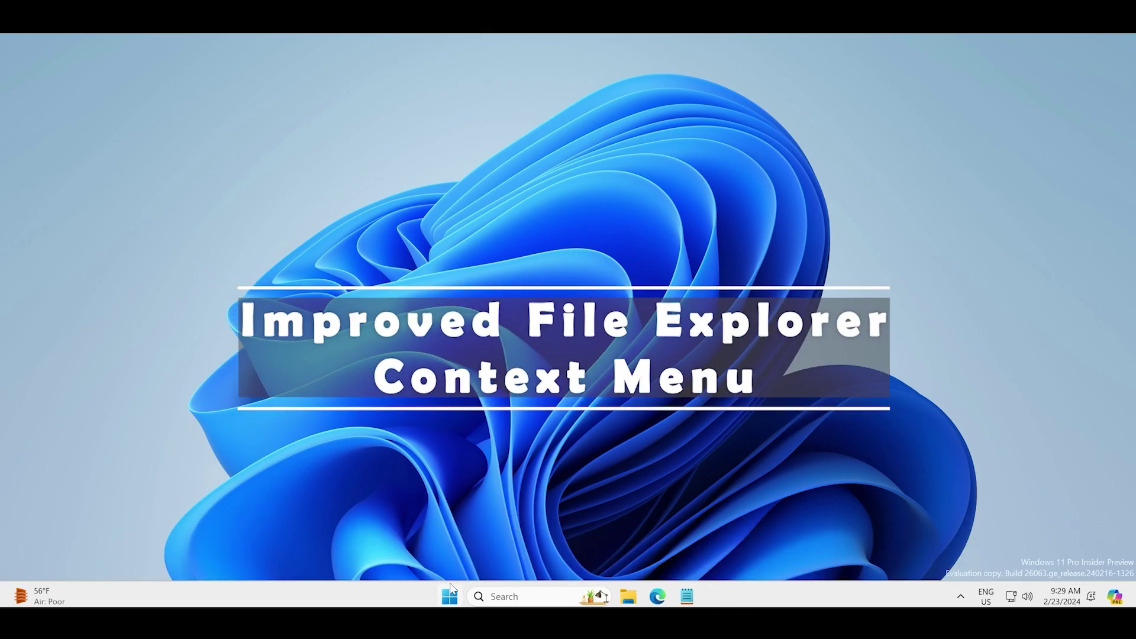
# Open File Explorer on Desktop, view the ViVeTool folder's right-click menu, then close Explorer.
pyautogui.click(451, 590)
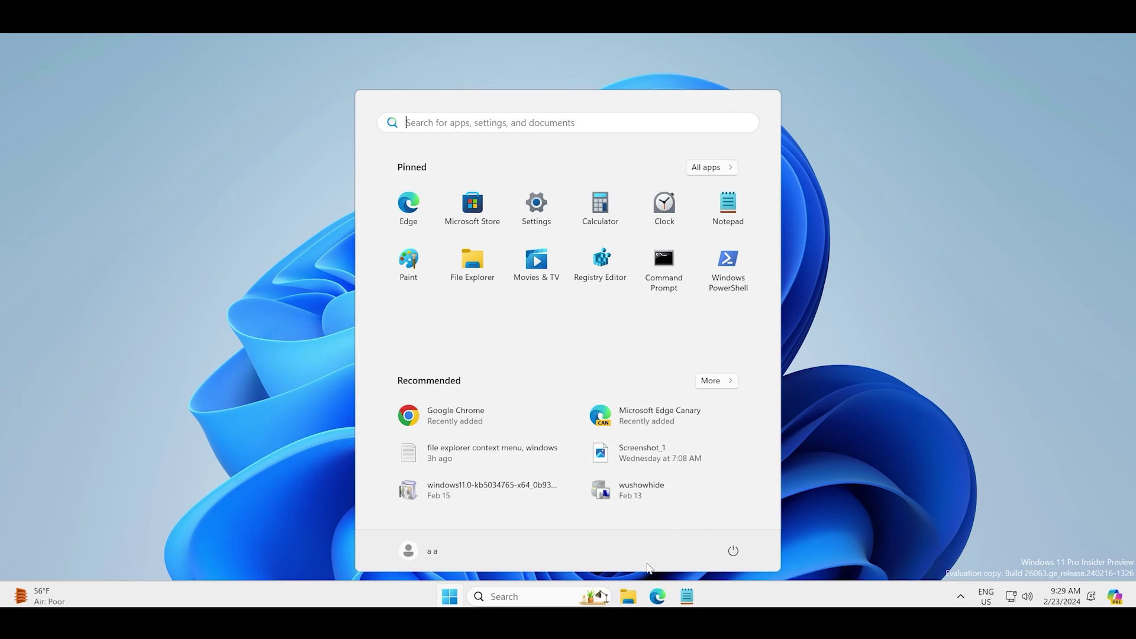
pyautogui.press('Escape')
pyautogui.press('super+e')
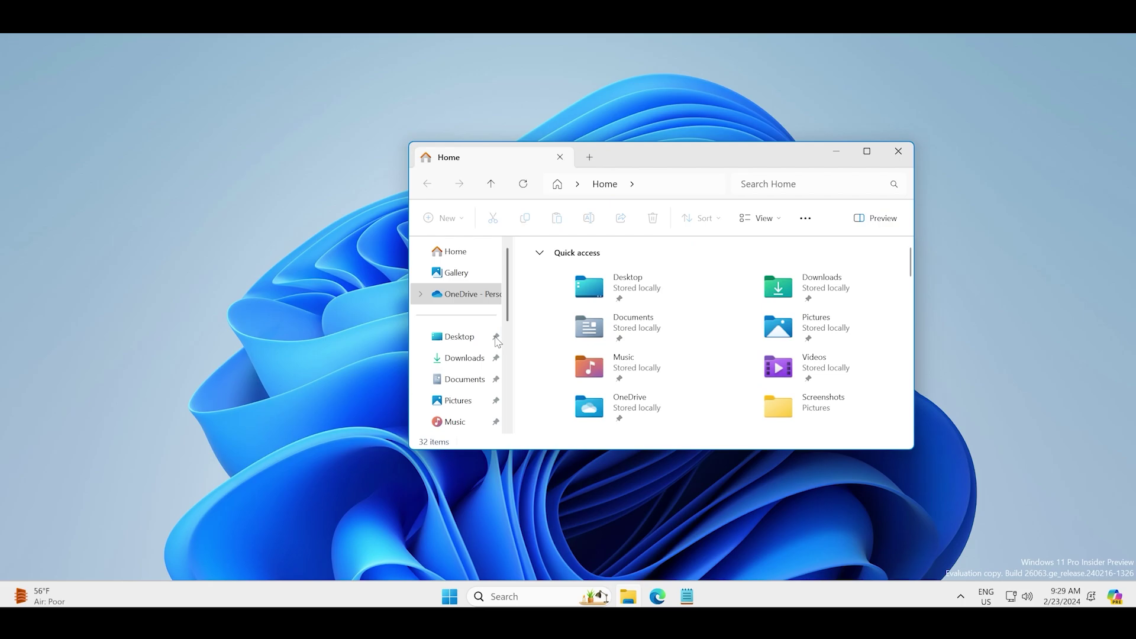
pyautogui.click(456, 337)
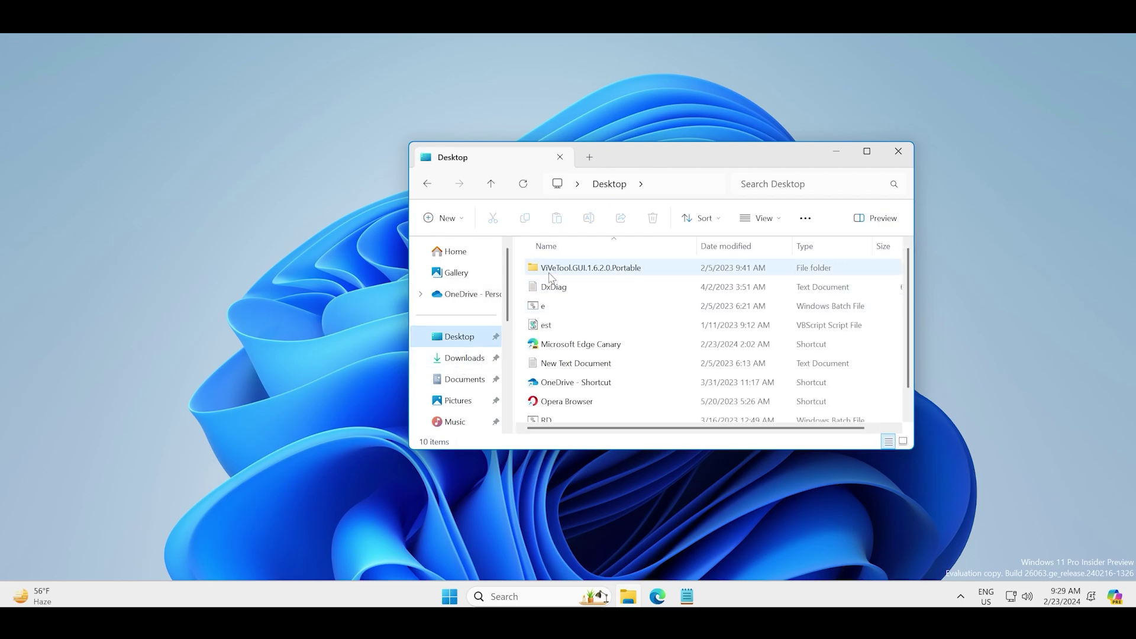
pyautogui.click(550, 274)
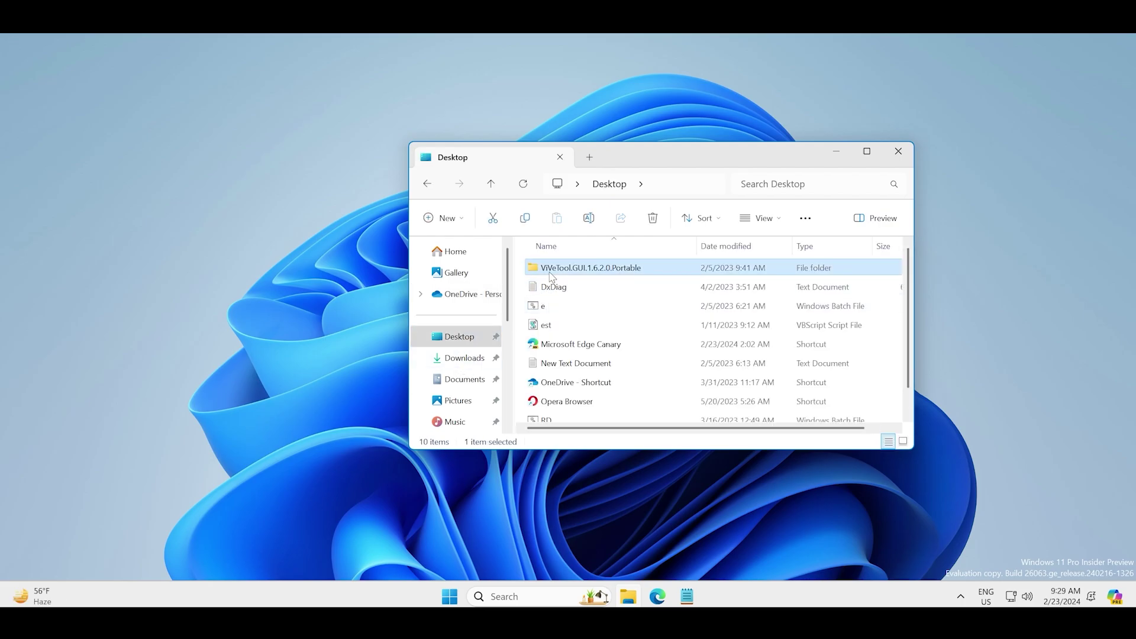
pyautogui.rightClick(551, 276)
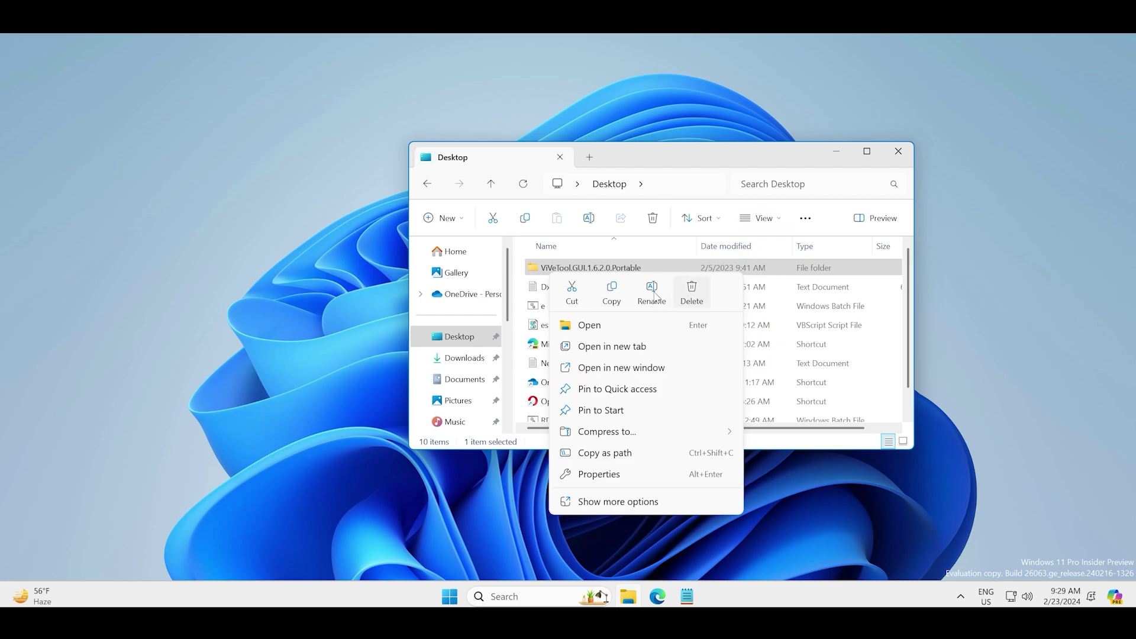
pyautogui.click(898, 155)
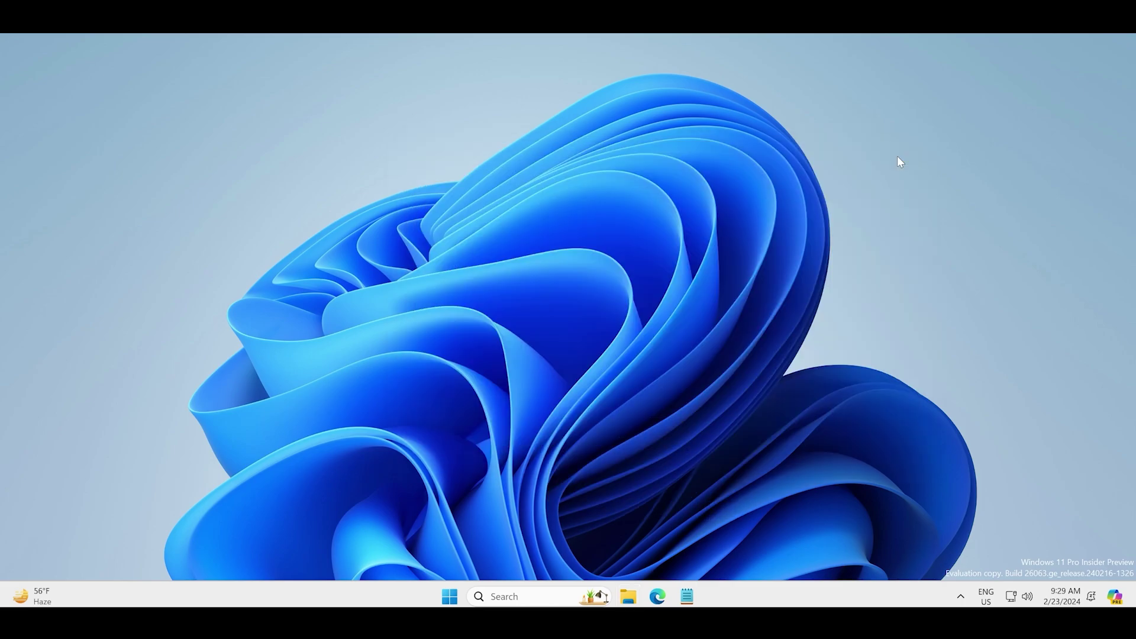
# Search 'access' in Start, open Accessibility keyboard settings, then go up to the main Accessibility page.
pyautogui.click(450, 597)
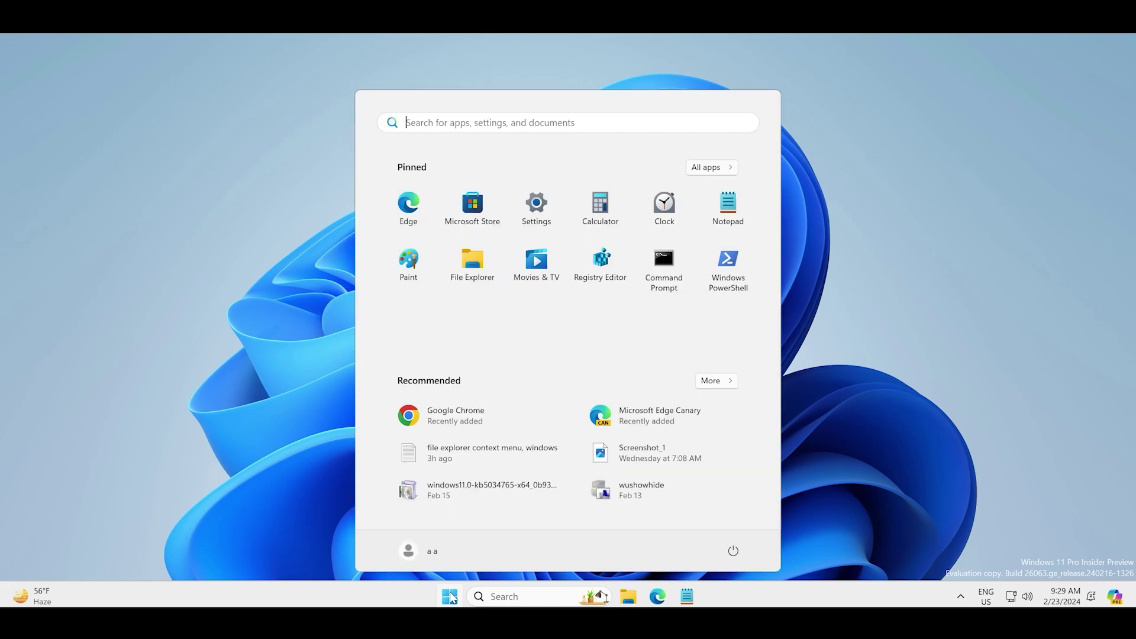
pyautogui.write('acces')
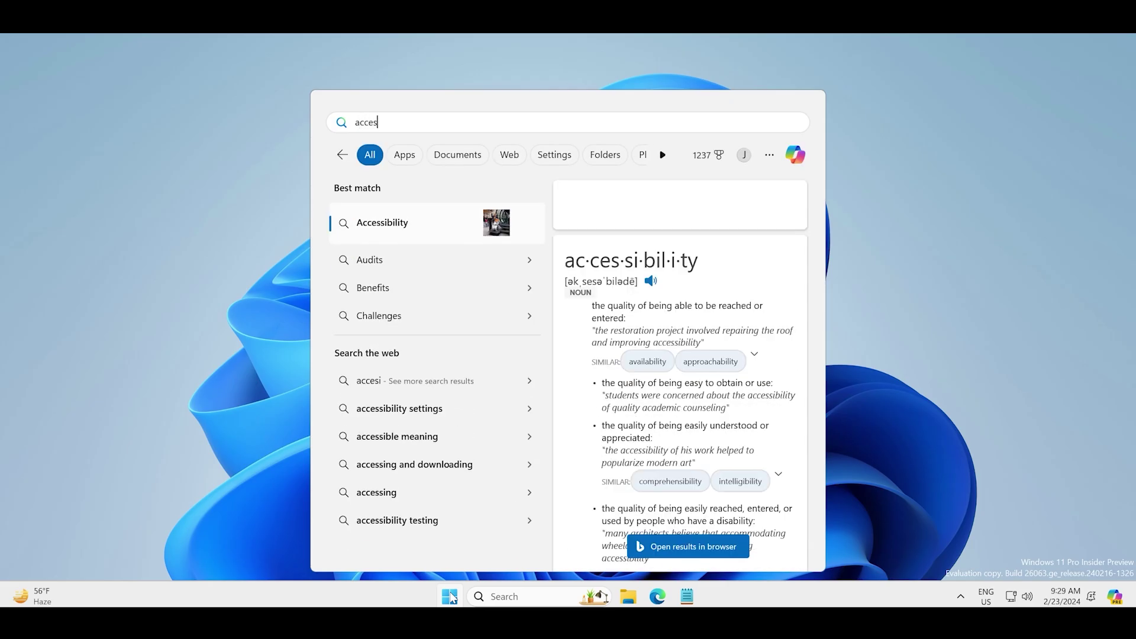
pyautogui.press('BackSpace')
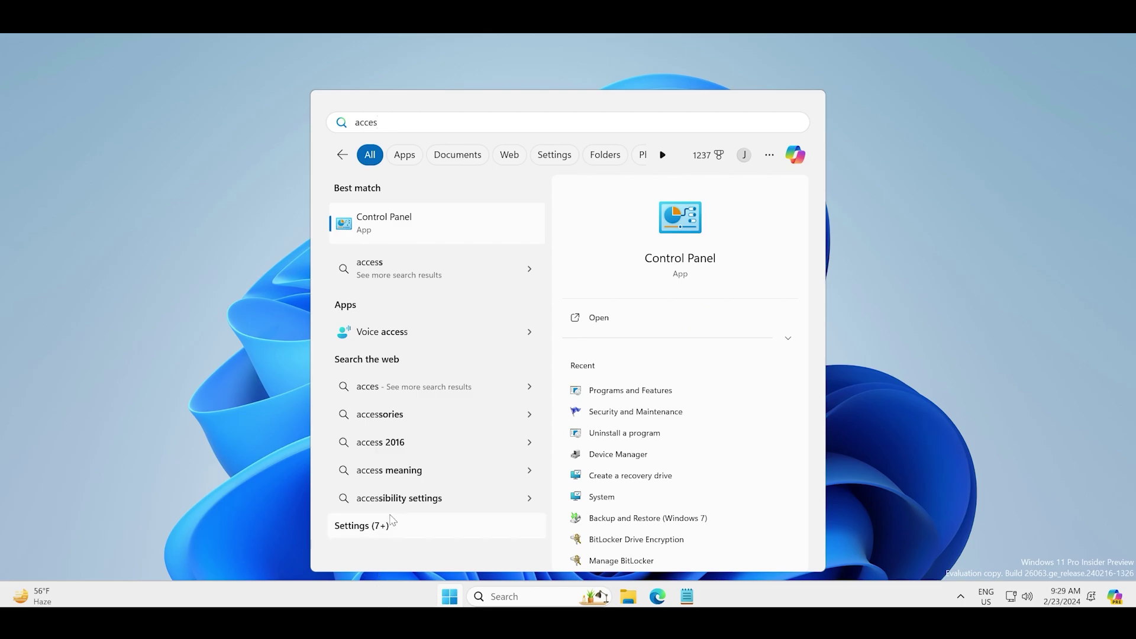
pyautogui.write('s')
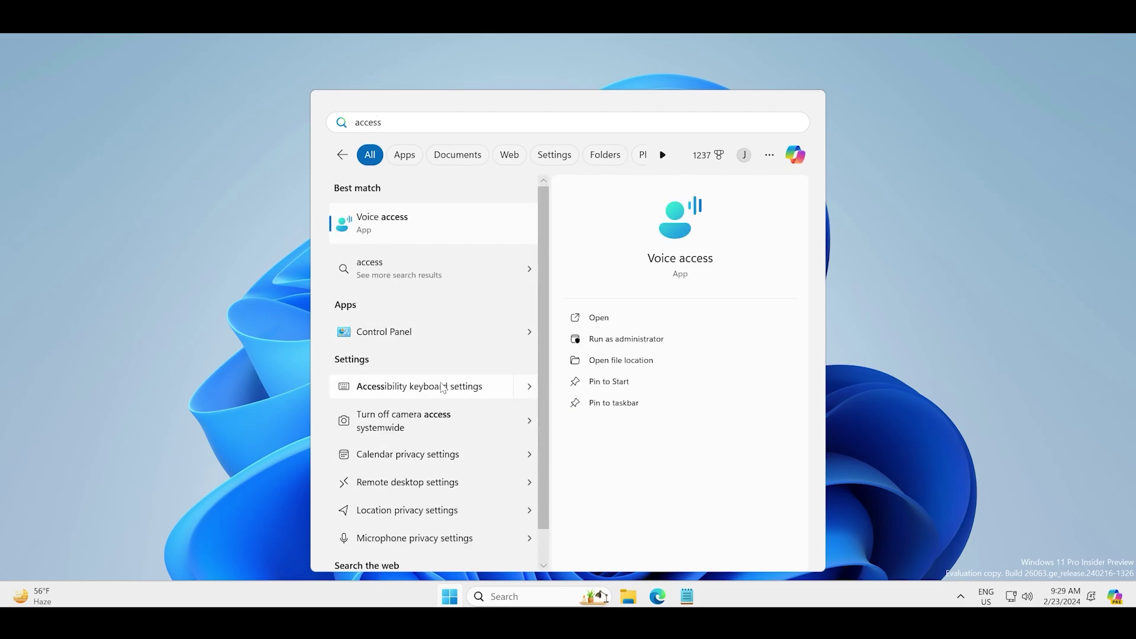
pyautogui.click(440, 387)
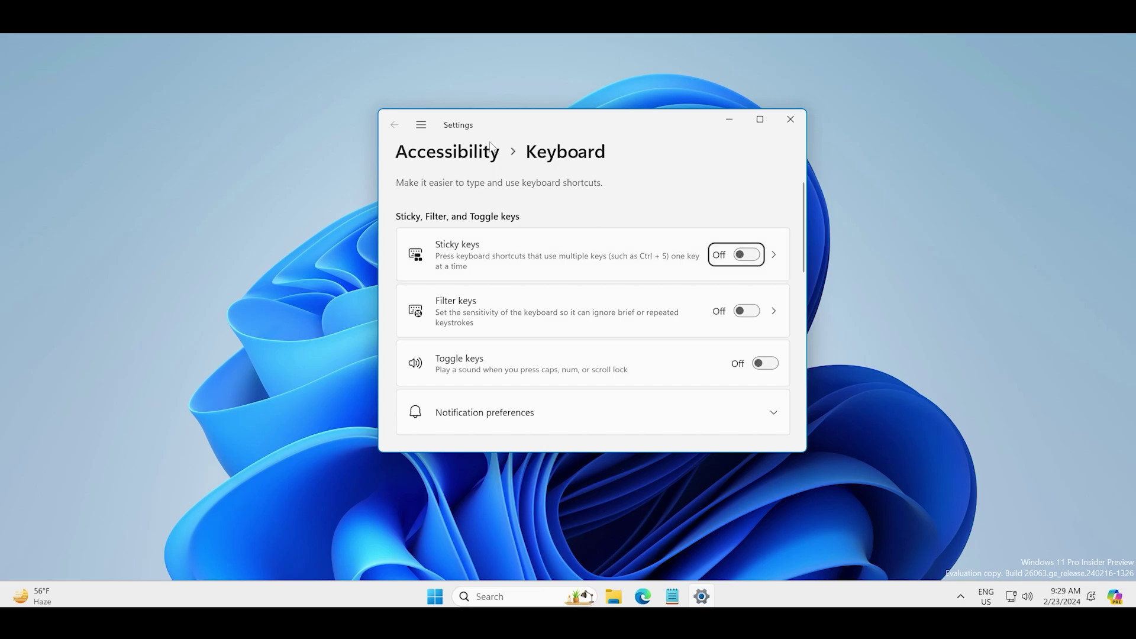
pyautogui.click(474, 151)
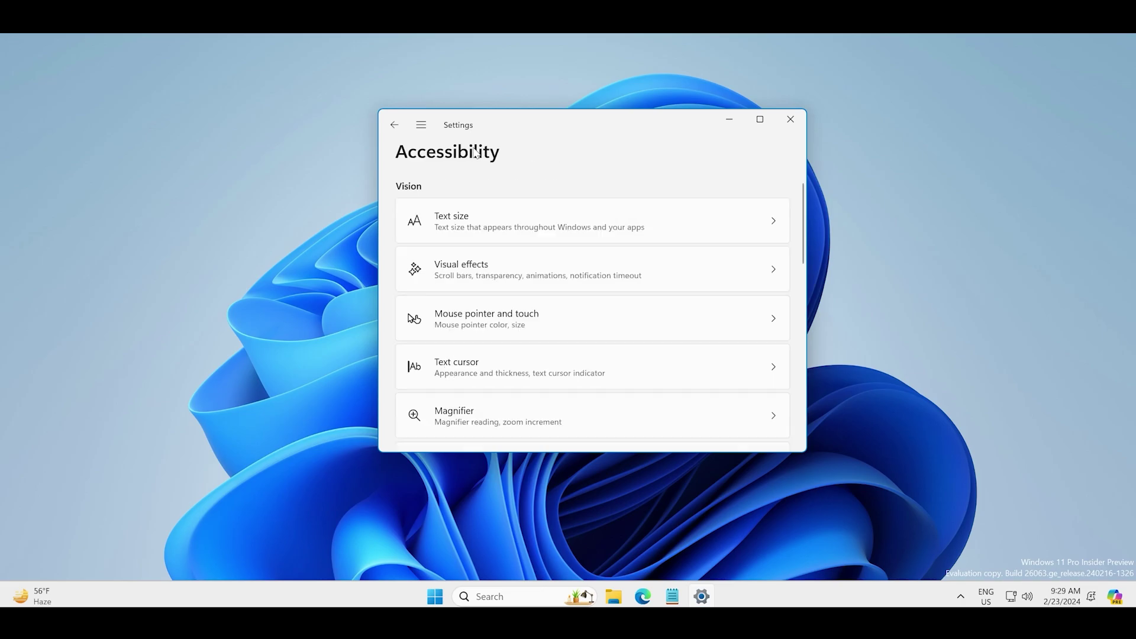
# In Mouse pointer and touch, turn on a magenta crosshair pointer indicator, then switch it off.
pyautogui.click(570, 327)
pyautogui.click(453, 414)
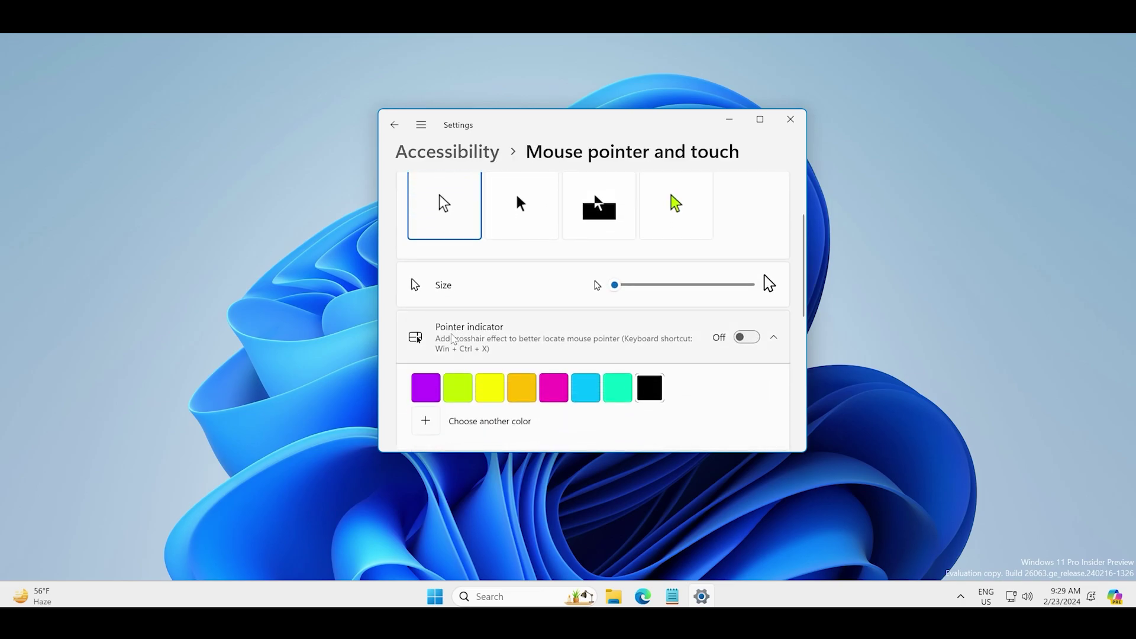
pyautogui.click(749, 340)
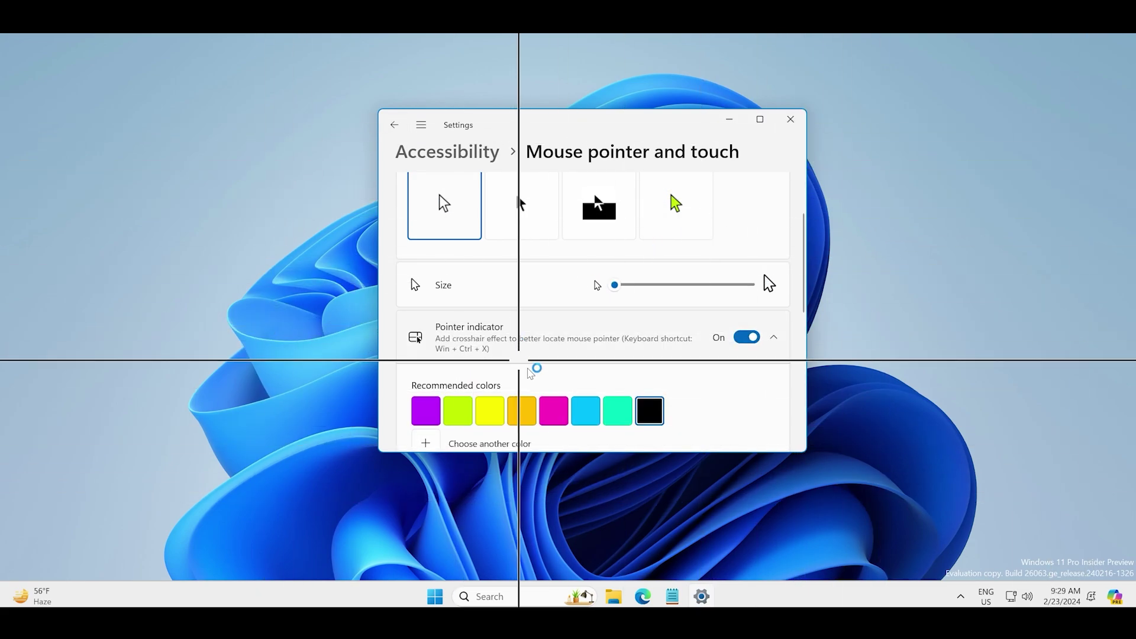
pyautogui.click(557, 410)
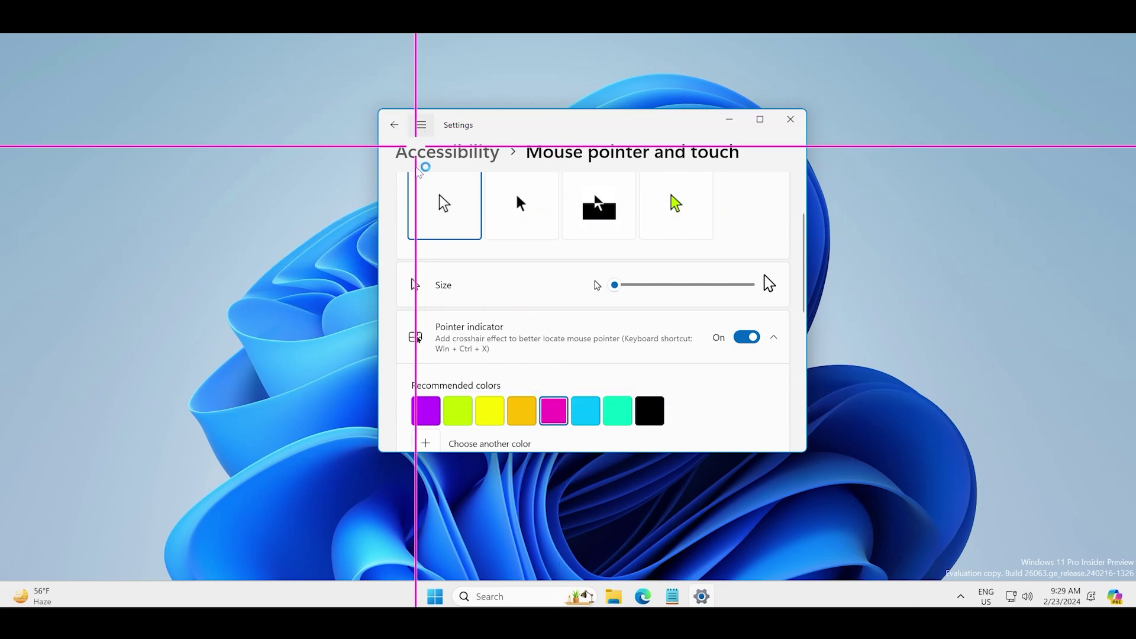
pyautogui.click(744, 339)
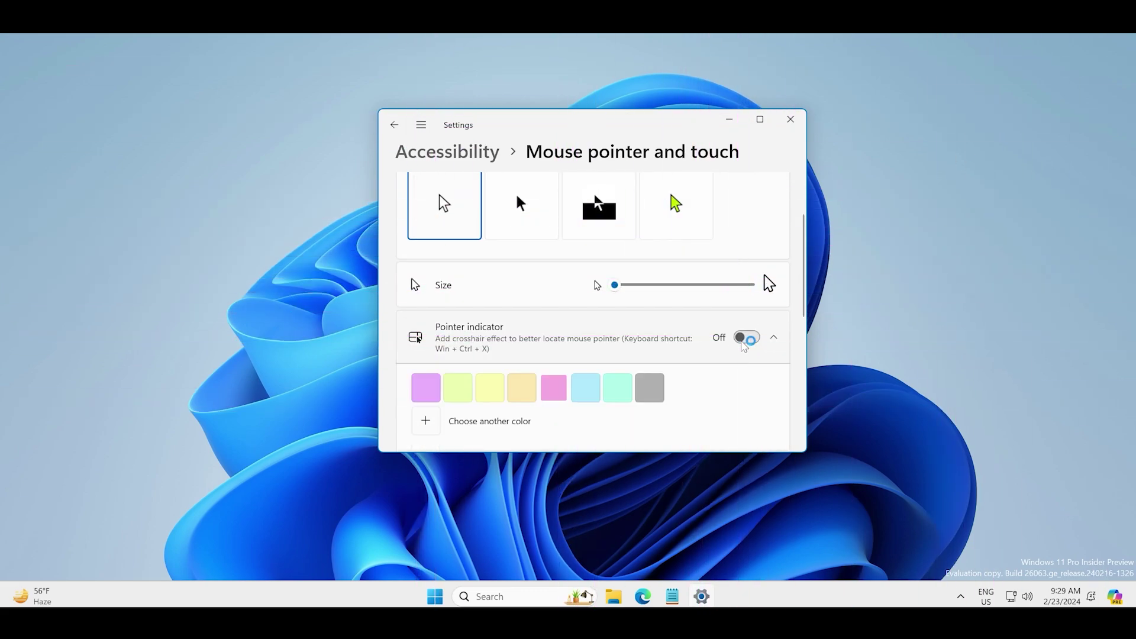
pyautogui.scroll(-4, 648, 307)
pyautogui.scroll(-2, 642, 314)
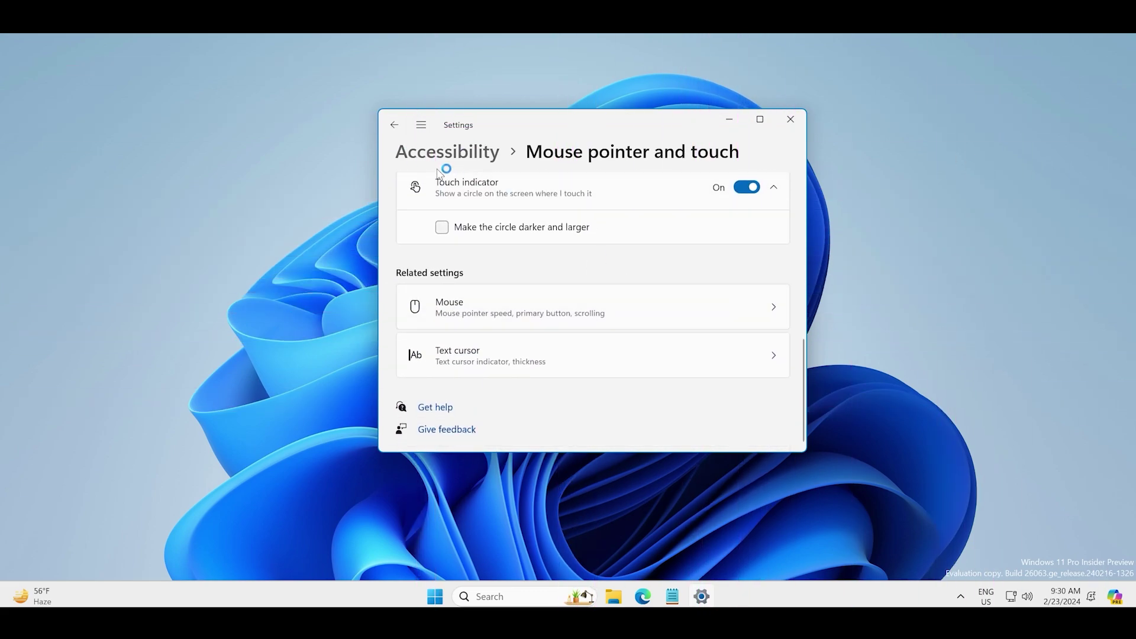
# View the Speak for me page under Interaction, which is Off, then return to Accessibility.
pyautogui.click(447, 155)
pyautogui.scroll(-5, 650, 329)
pyautogui.scroll(-8, 652, 329)
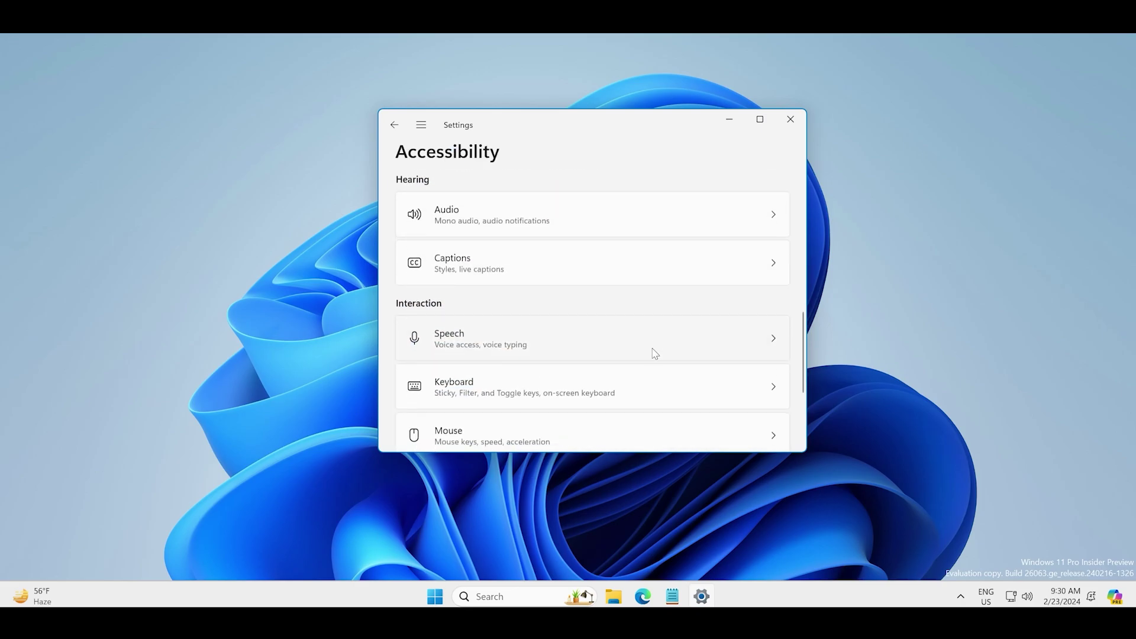
pyautogui.click(574, 413)
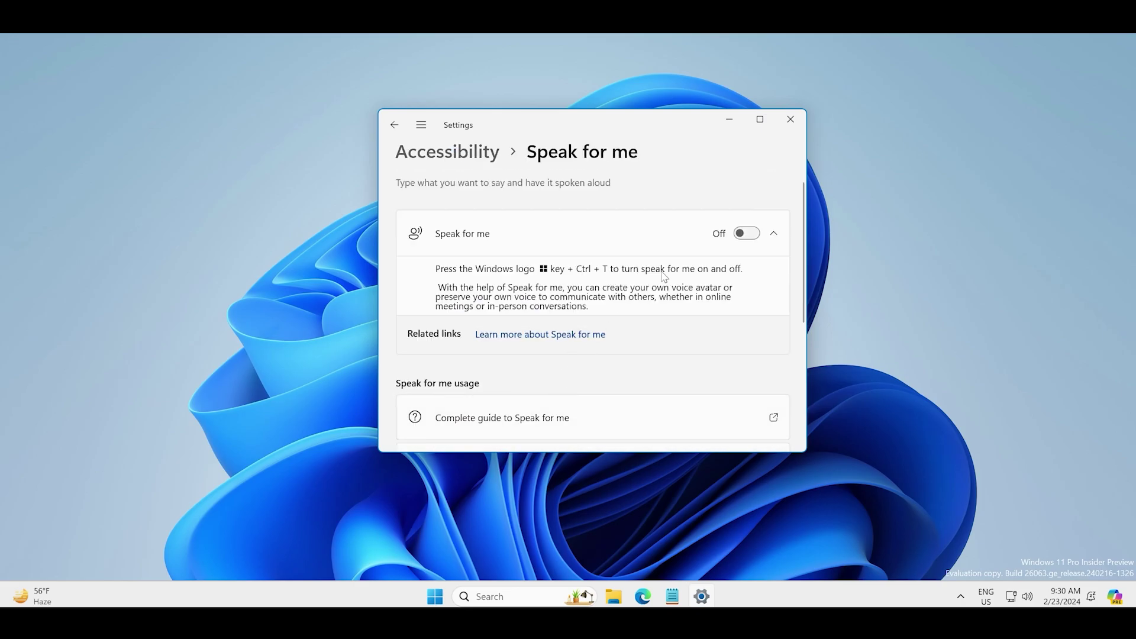
pyautogui.scroll(-1, 640, 348)
pyautogui.scroll(1, 638, 342)
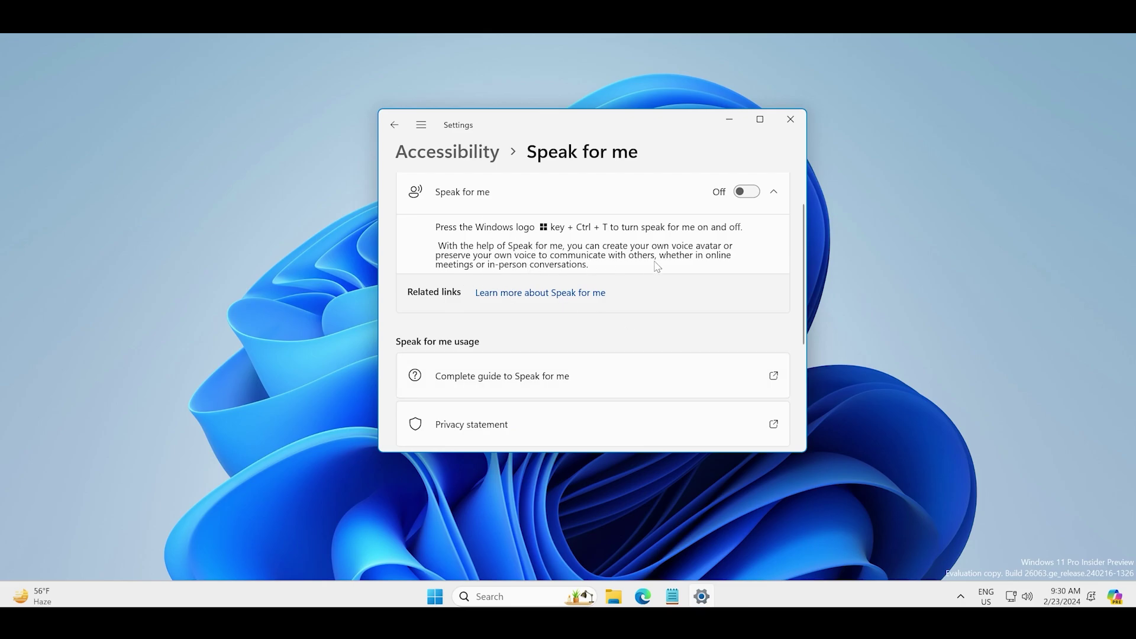
pyautogui.click(448, 152)
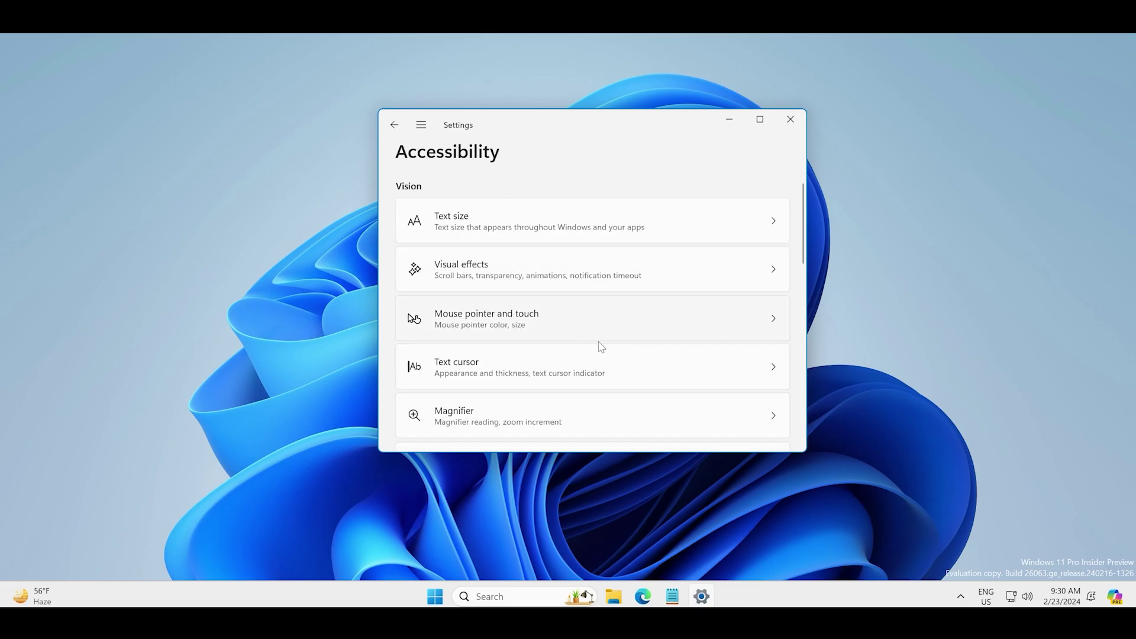
# Scroll through the Accessibility page and open the Audio settings.
pyautogui.scroll(-3, 611, 382)
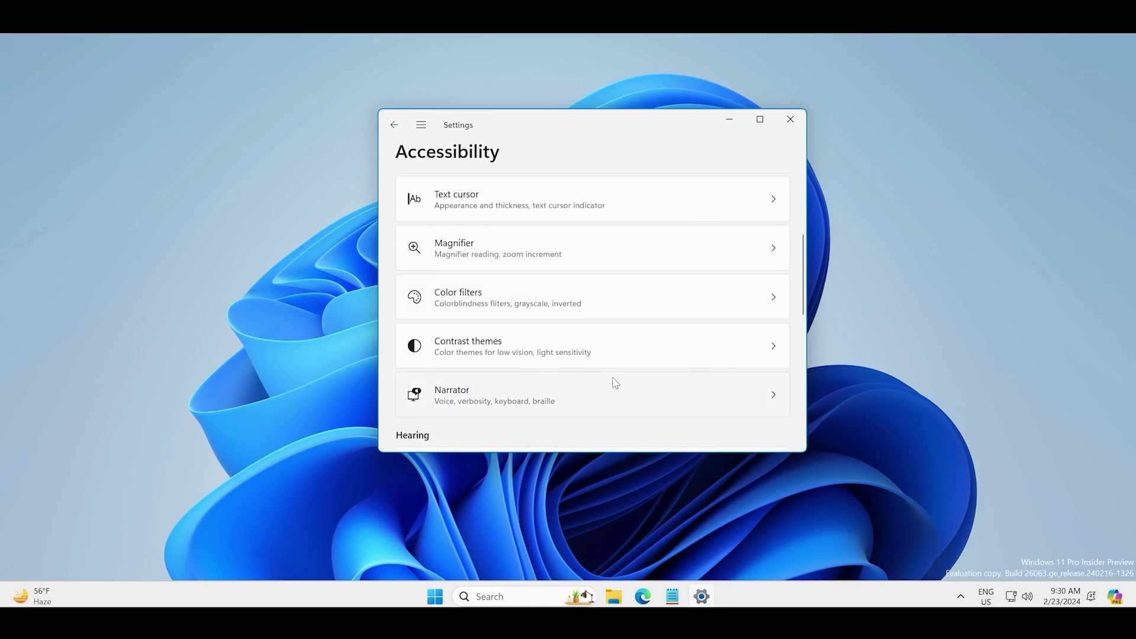
pyautogui.scroll(1, 615, 384)
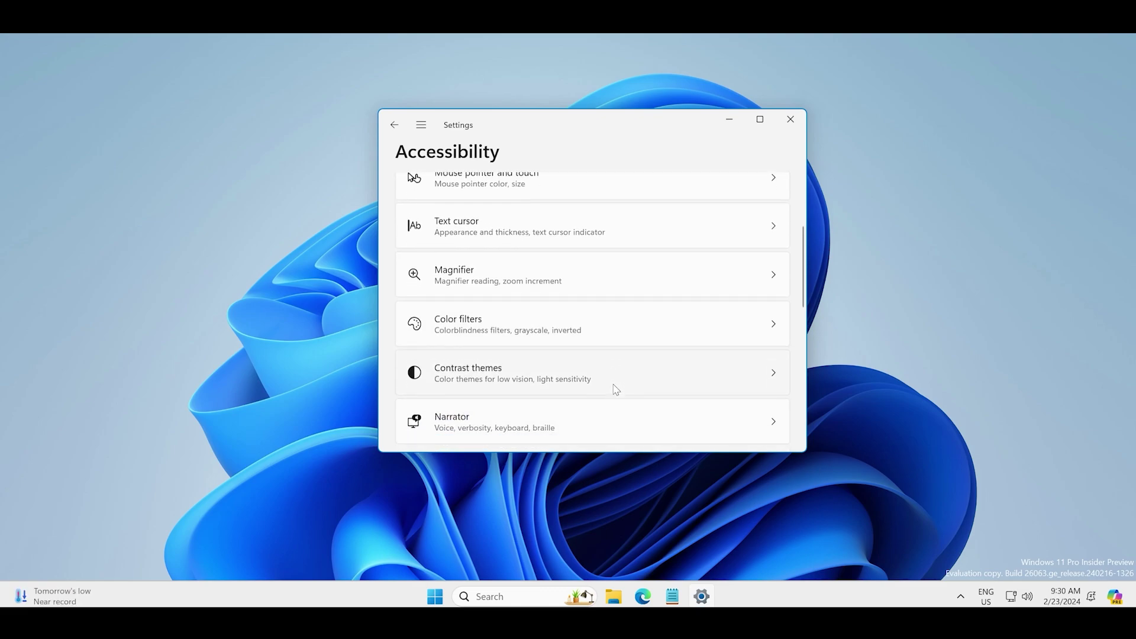
pyautogui.scroll(3, 615, 388)
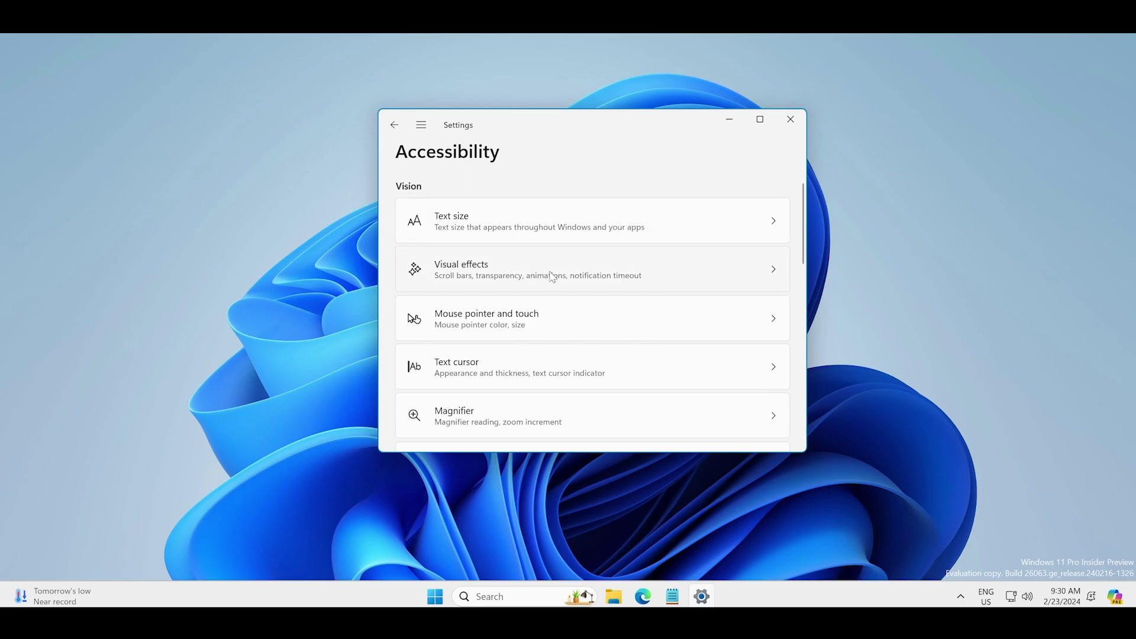
pyautogui.scroll(-4, 573, 319)
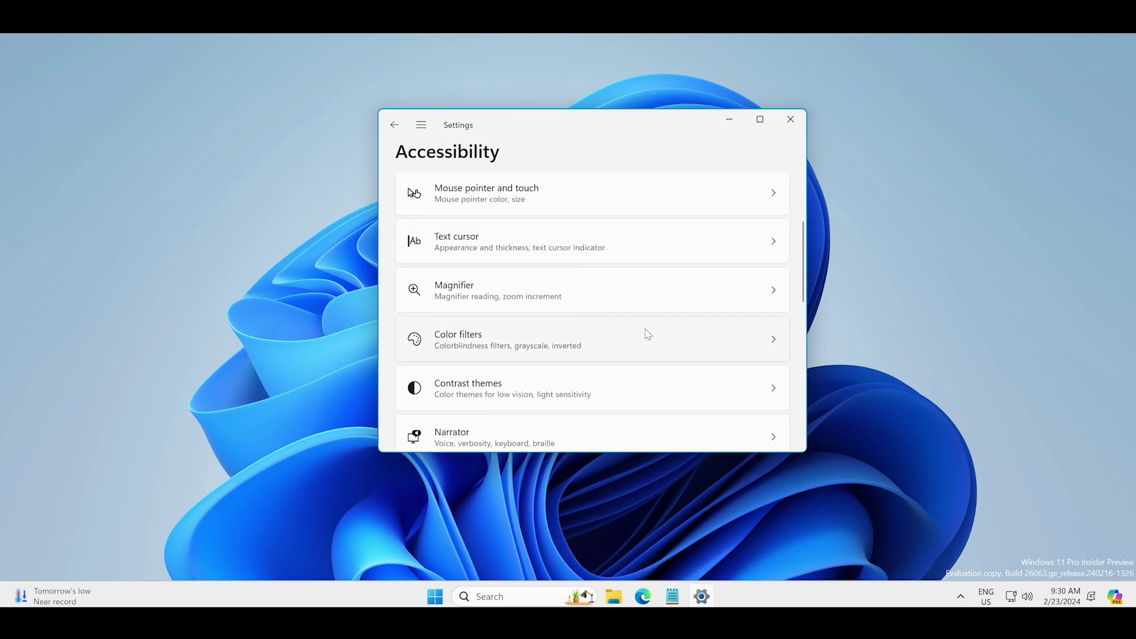
pyautogui.scroll(-2, 671, 346)
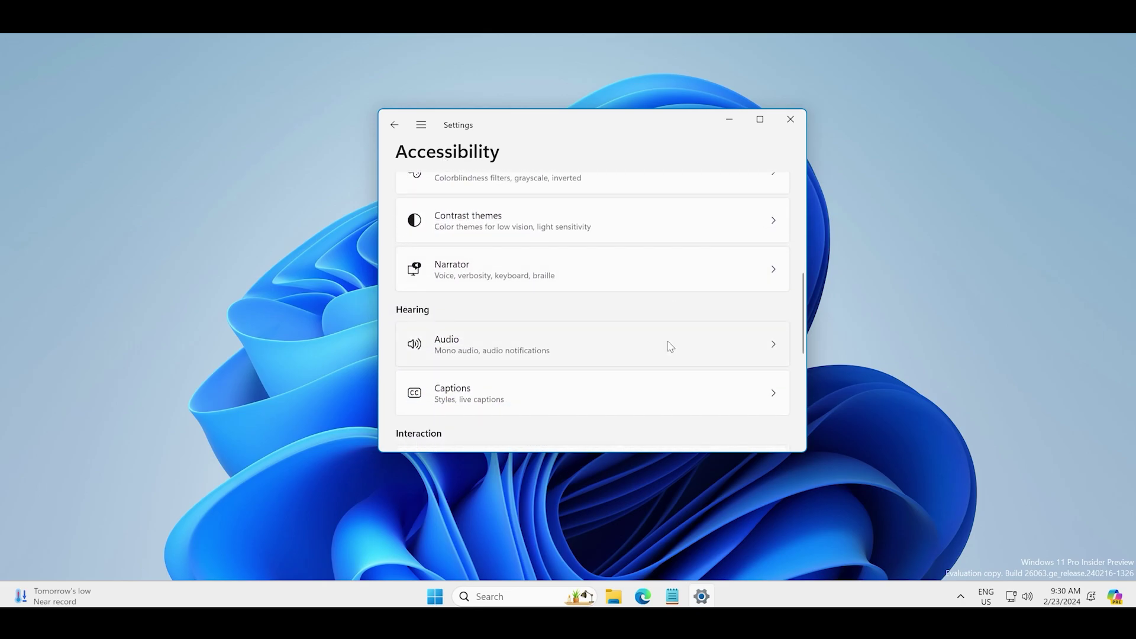
pyautogui.click(670, 346)
# Open Sound under Related settings and bring the Input section with the Microphone at 96 into view.
pyautogui.scroll(-2, 629, 353)
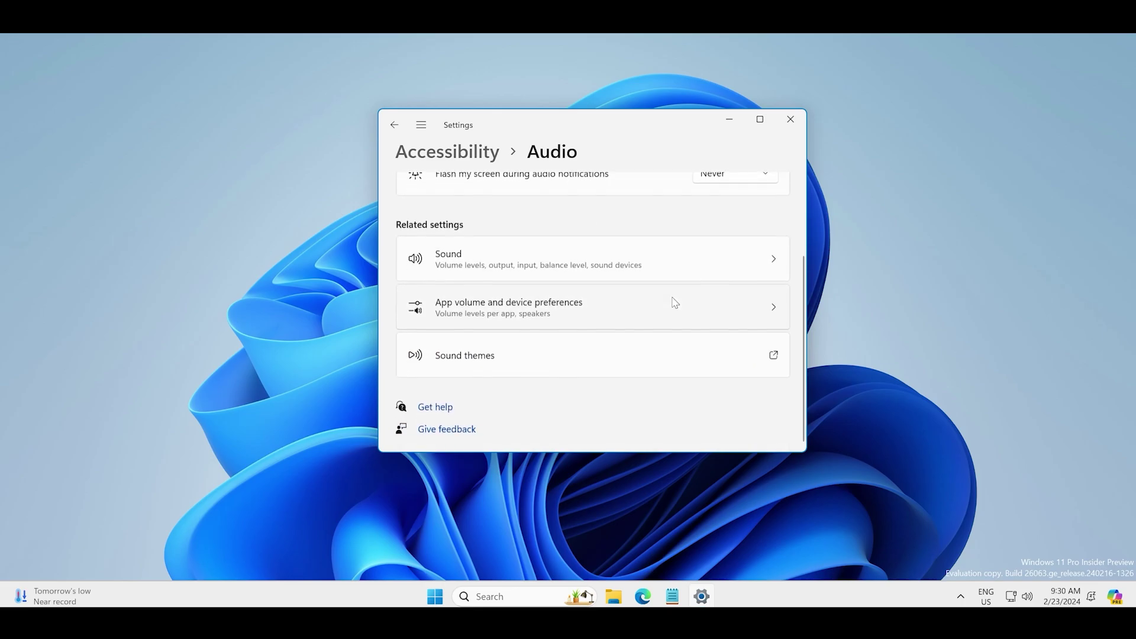
pyautogui.click(656, 273)
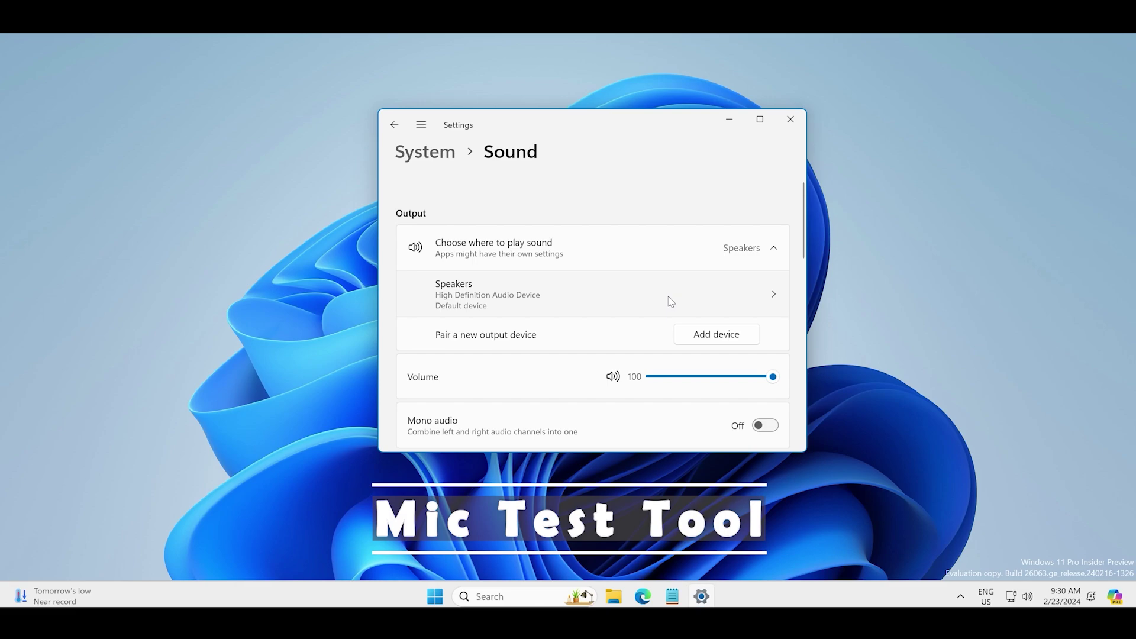
pyautogui.scroll(-4, 623, 287)
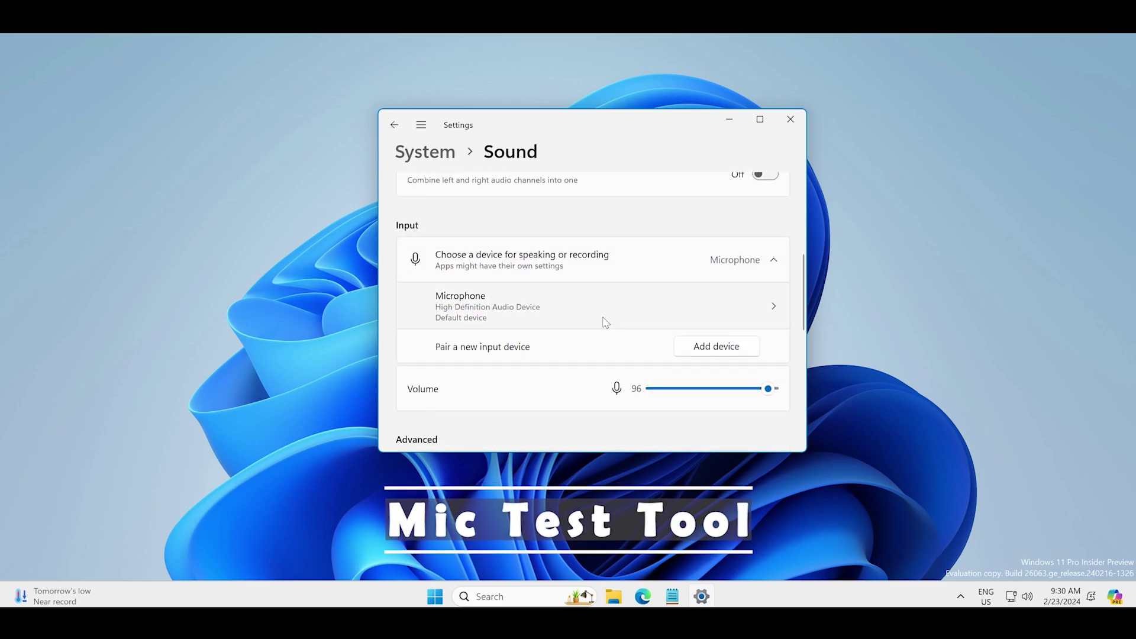
pyautogui.scroll(-5, 605, 322)
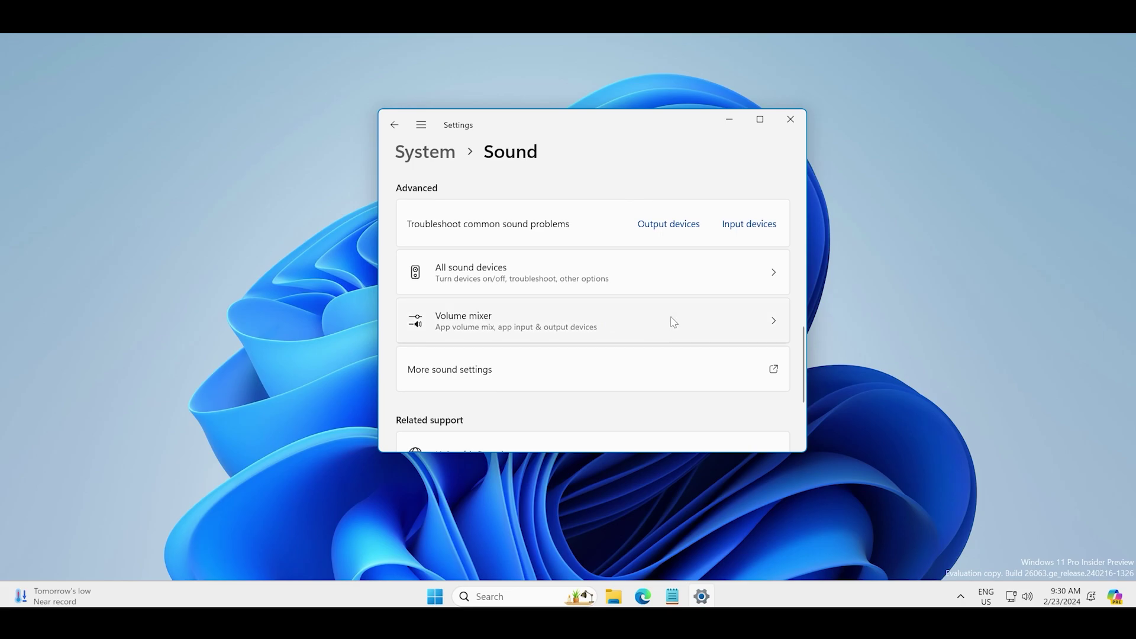
pyautogui.scroll(-3, 673, 322)
pyautogui.scroll(4, 673, 321)
pyautogui.scroll(4, 673, 322)
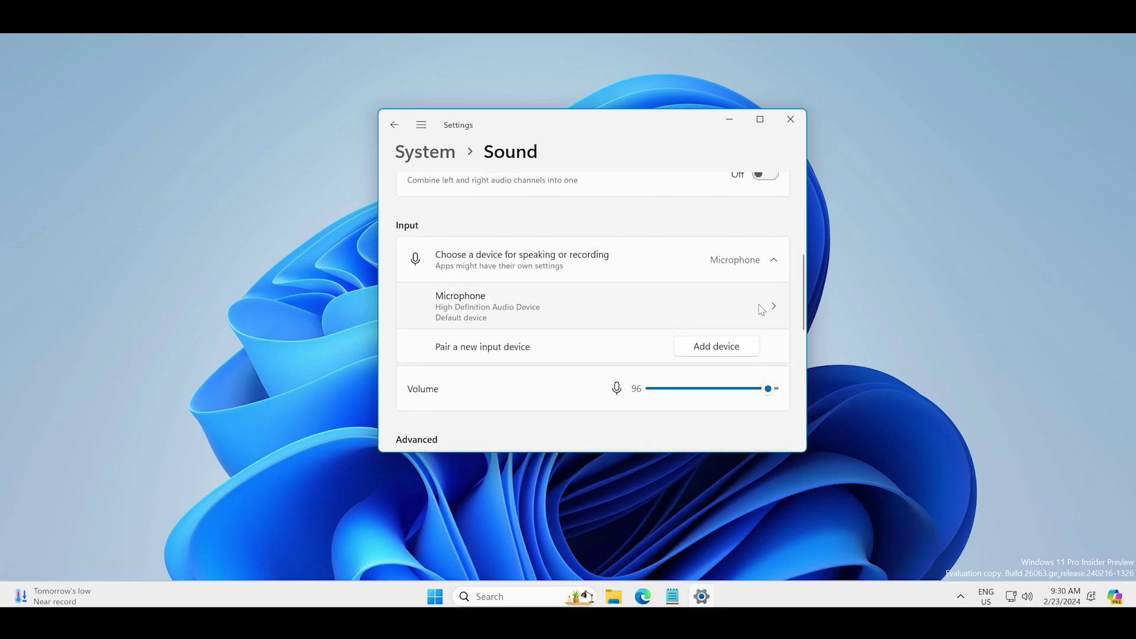
# Open the Microphone properties, scroll down to its input volume and Microphone test, then minimize Settings.
pyautogui.click(762, 309)
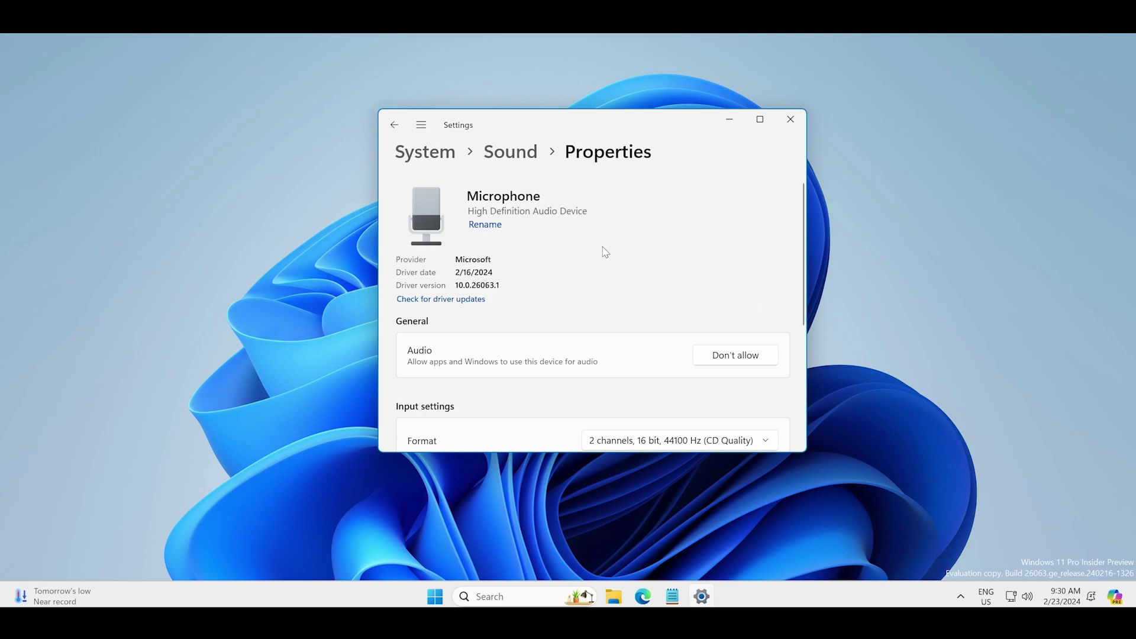
pyautogui.scroll(-2, 397, 267)
pyautogui.scroll(-1, 592, 302)
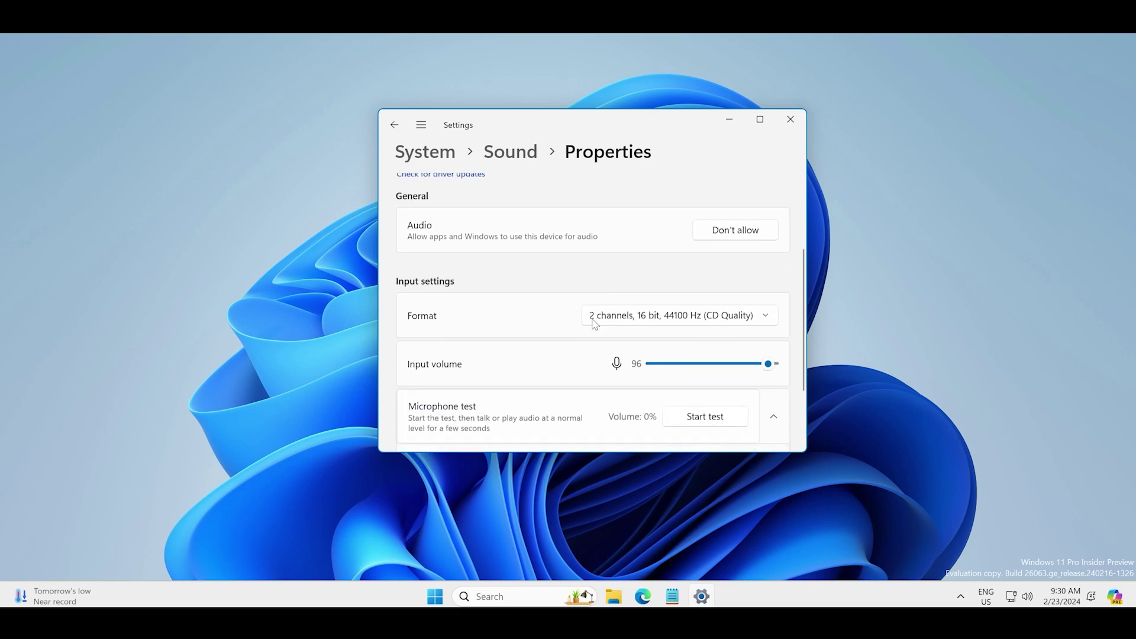
pyautogui.scroll(-2, 668, 330)
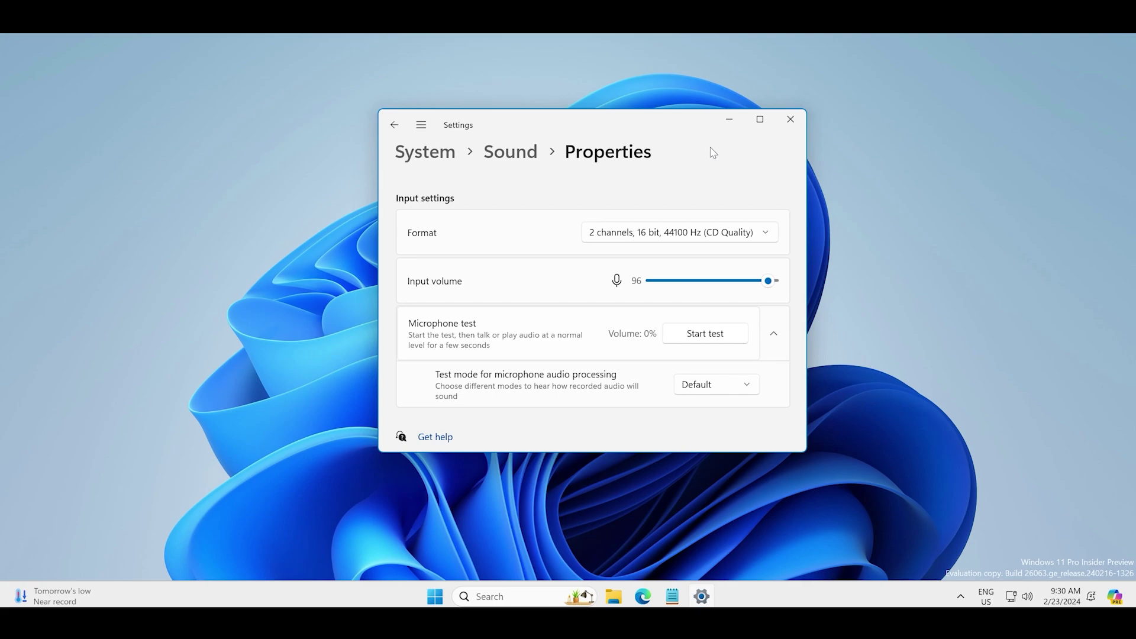
pyautogui.click(729, 120)
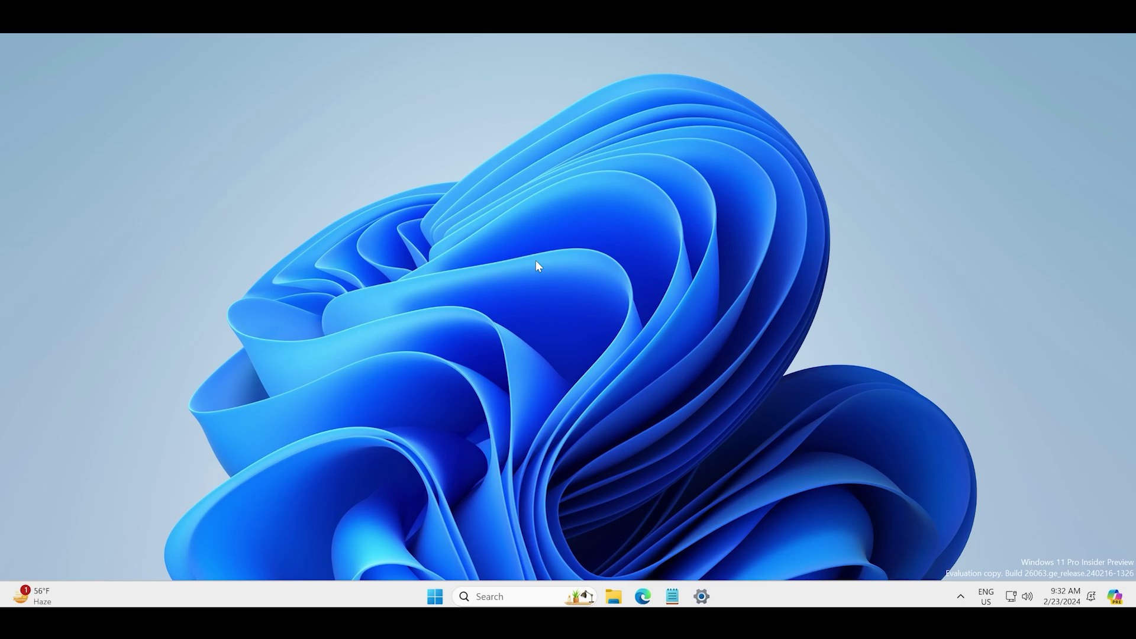
# Restore Settings from the taskbar and return to the main System page.
pyautogui.click(698, 597)
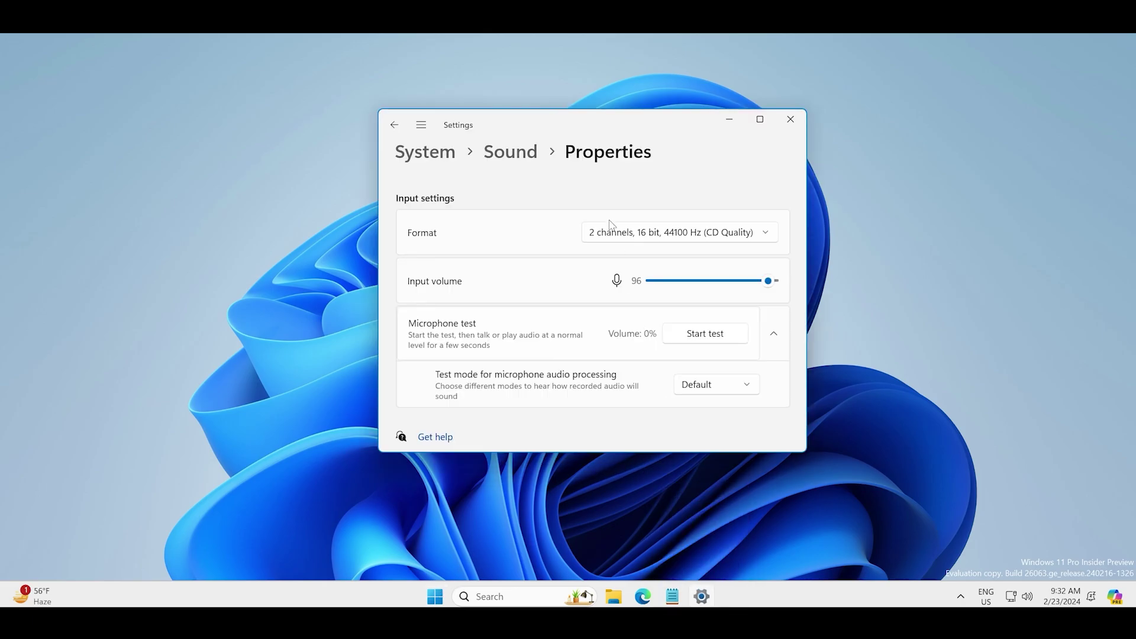
pyautogui.click(431, 155)
pyautogui.scroll(-10, 611, 320)
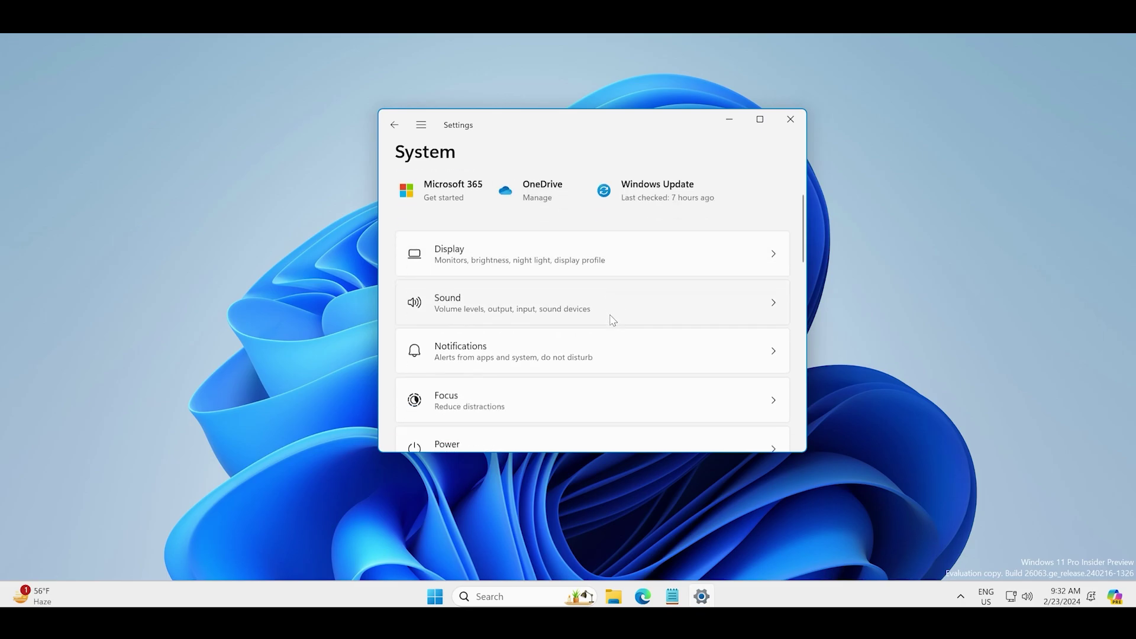
pyautogui.scroll(-2, 614, 321)
pyautogui.scroll(1, 533, 224)
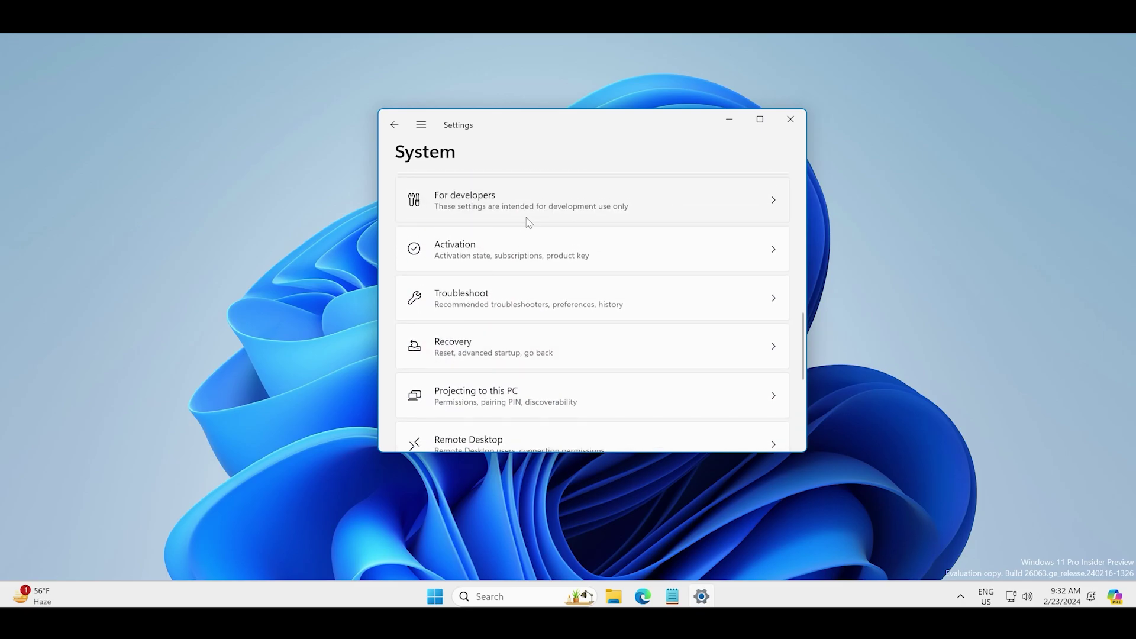
# On For developers, configure Enable sudo to run applications 'In a new window'.
pyautogui.click(687, 214)
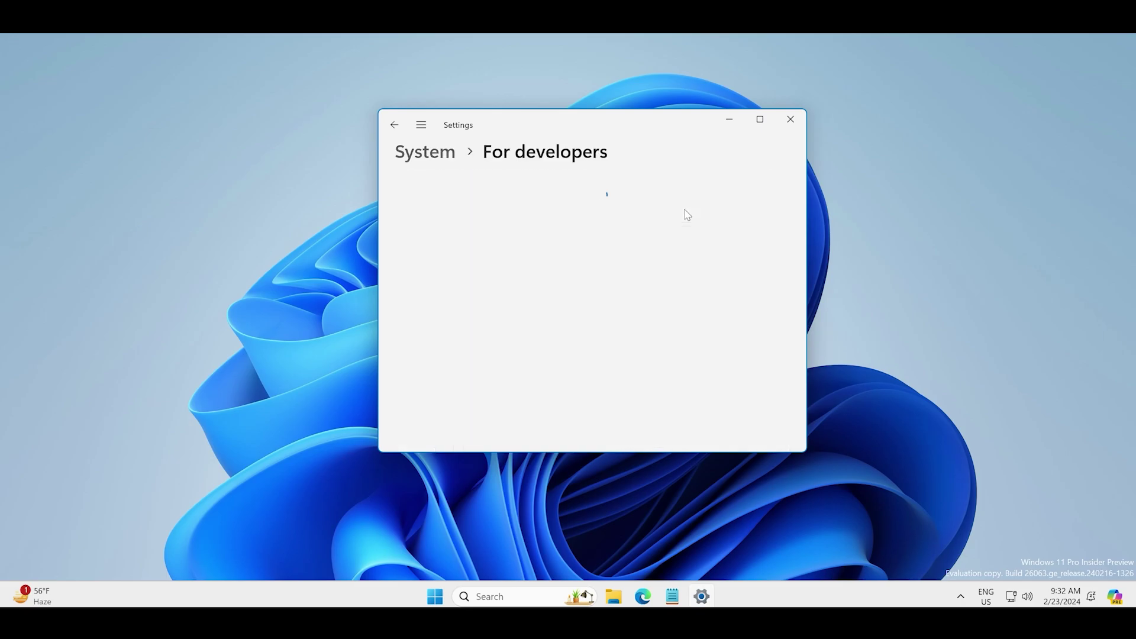
pyautogui.scroll(-6, 630, 269)
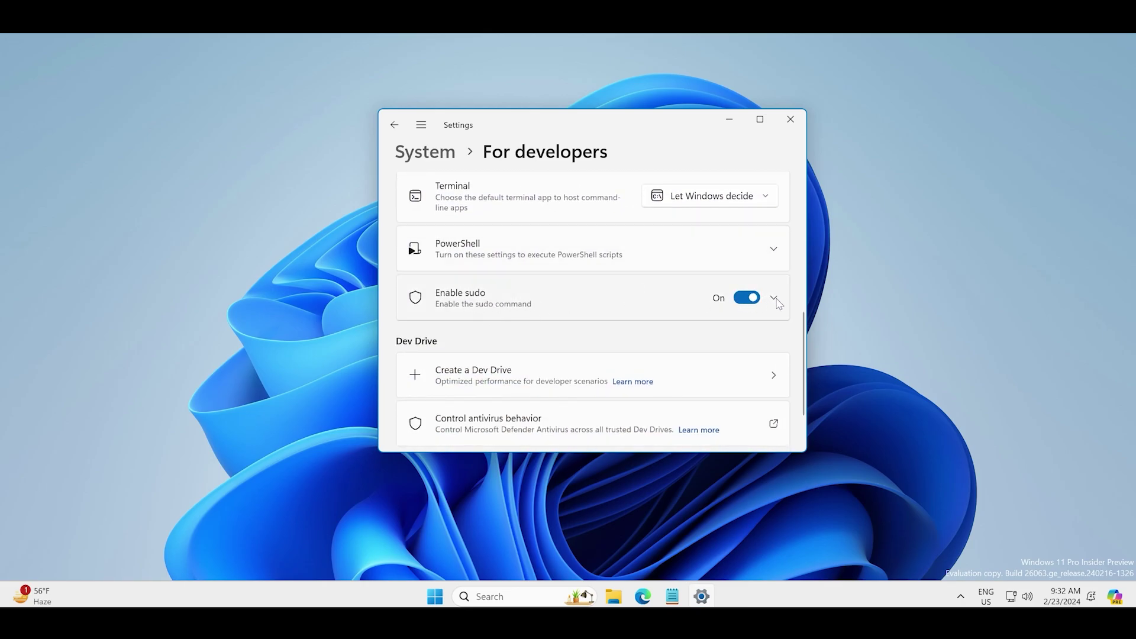
pyautogui.click(776, 299)
pyautogui.click(754, 338)
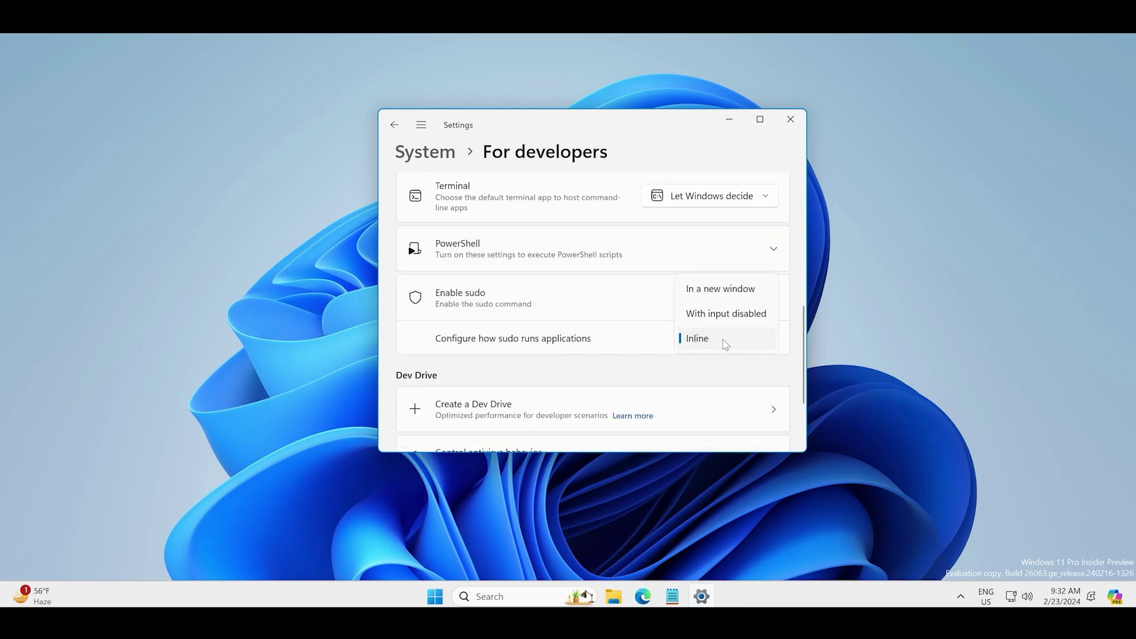
pyautogui.click(731, 294)
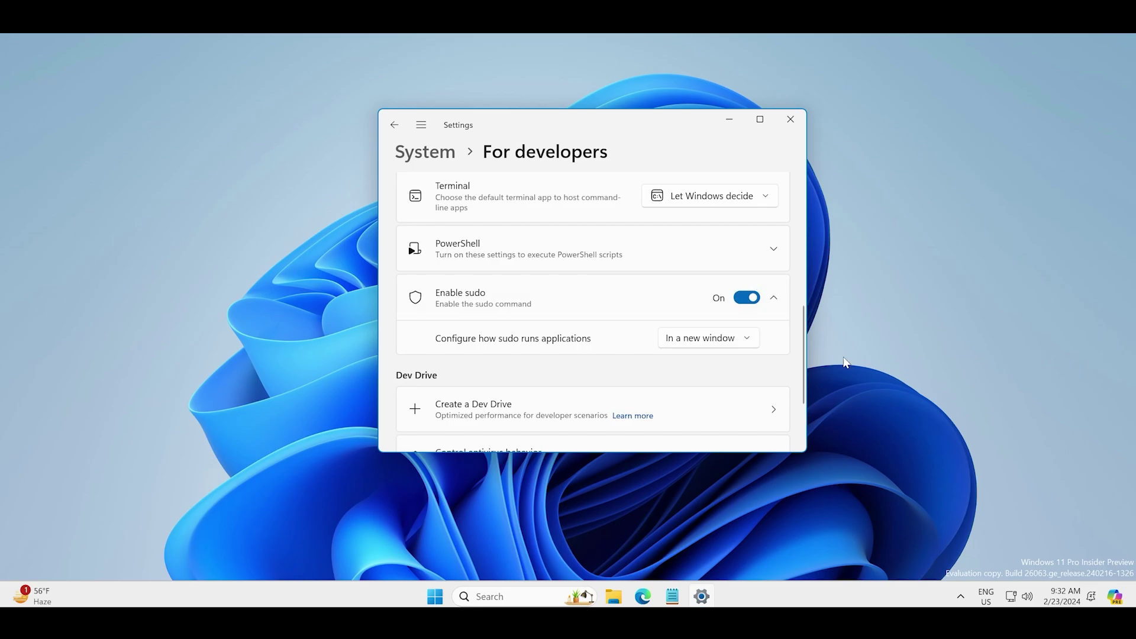
# Launch Command Prompt via a 'cmd' search, shrink it, and place it over Settings.
pyautogui.click(437, 598)
pyautogui.write('cmd')
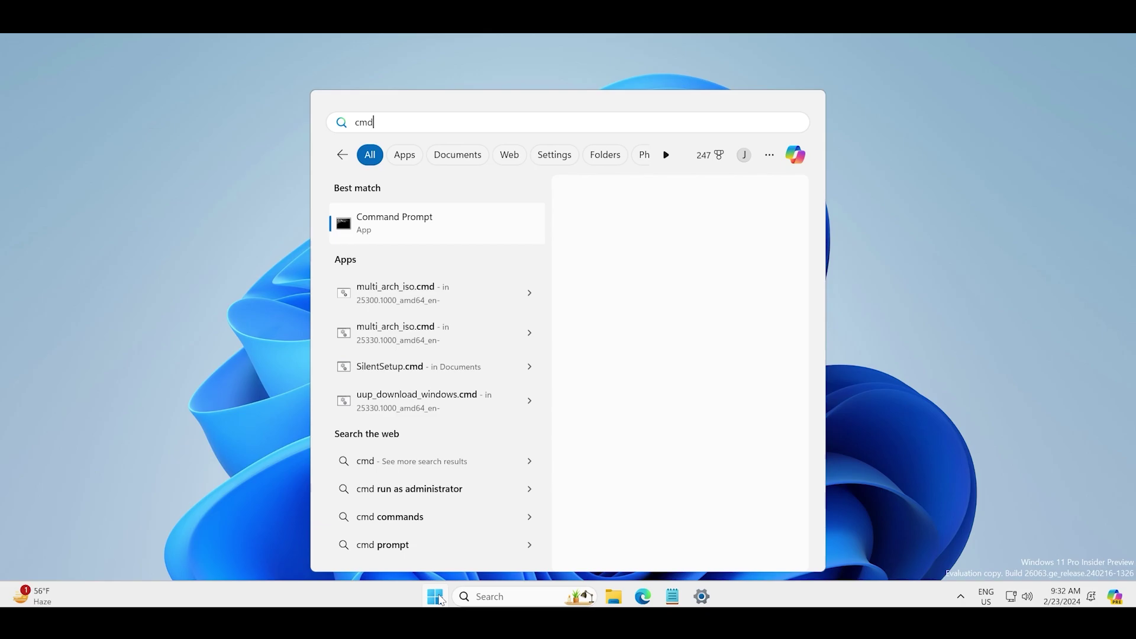
pyautogui.press('Escape')
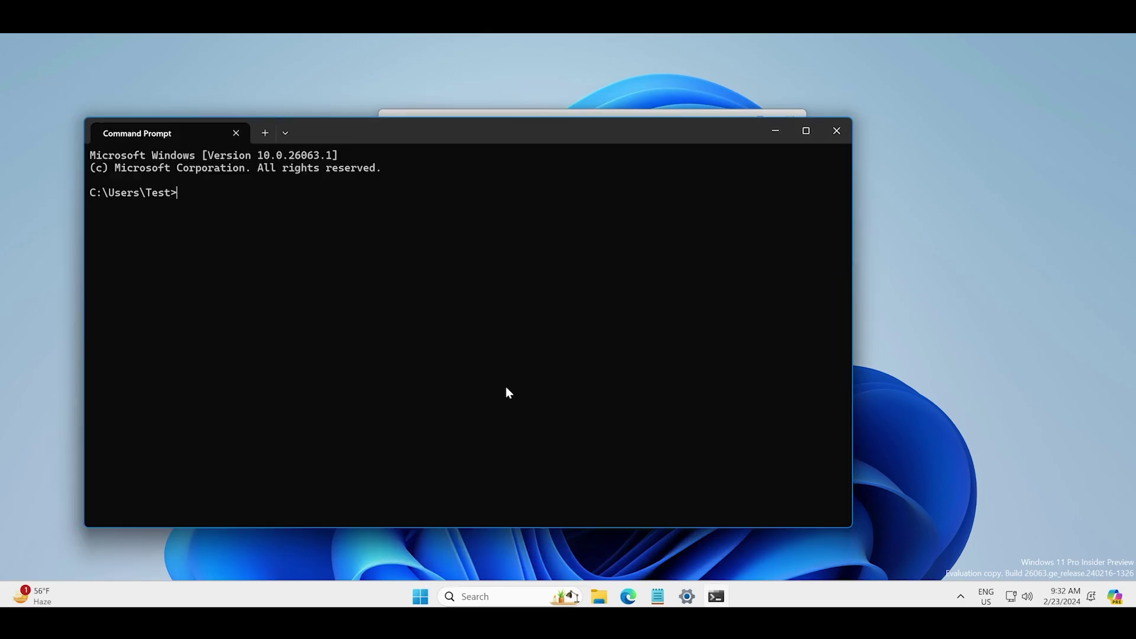
pyautogui.moveTo(854, 532); pyautogui.dragTo(459, 391)
pyautogui.moveTo(350, 132); pyautogui.dragTo(565, 138)
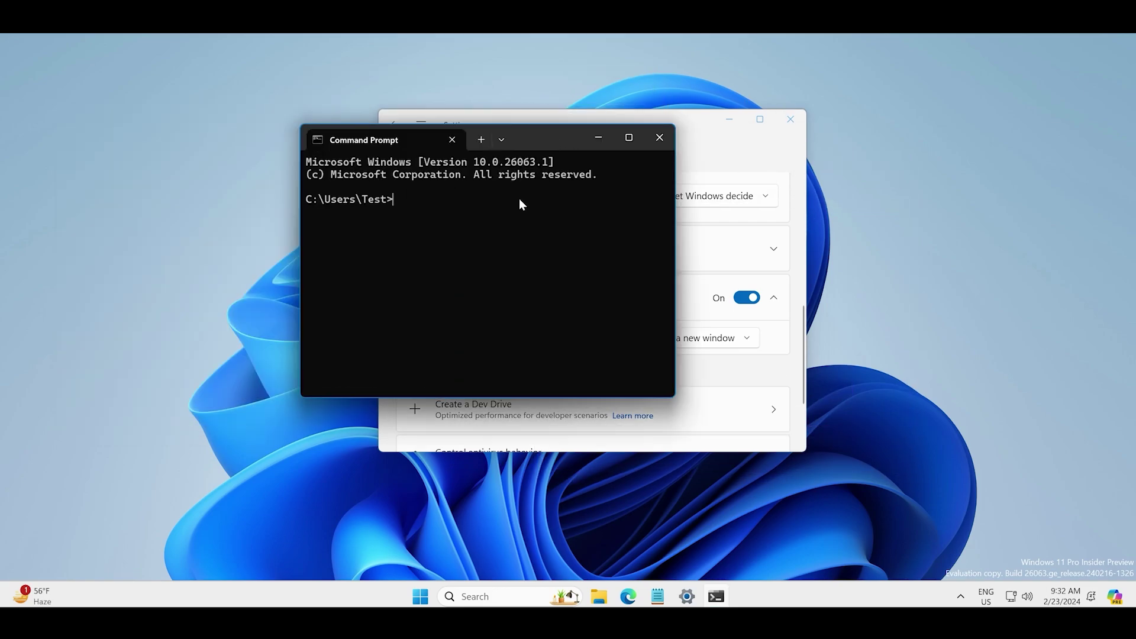
# Run chkdsk, which is denied access, then run 'sudo chkdsk' to request elevation.
pyautogui.write('chkdsk')
pyautogui.press('Return')
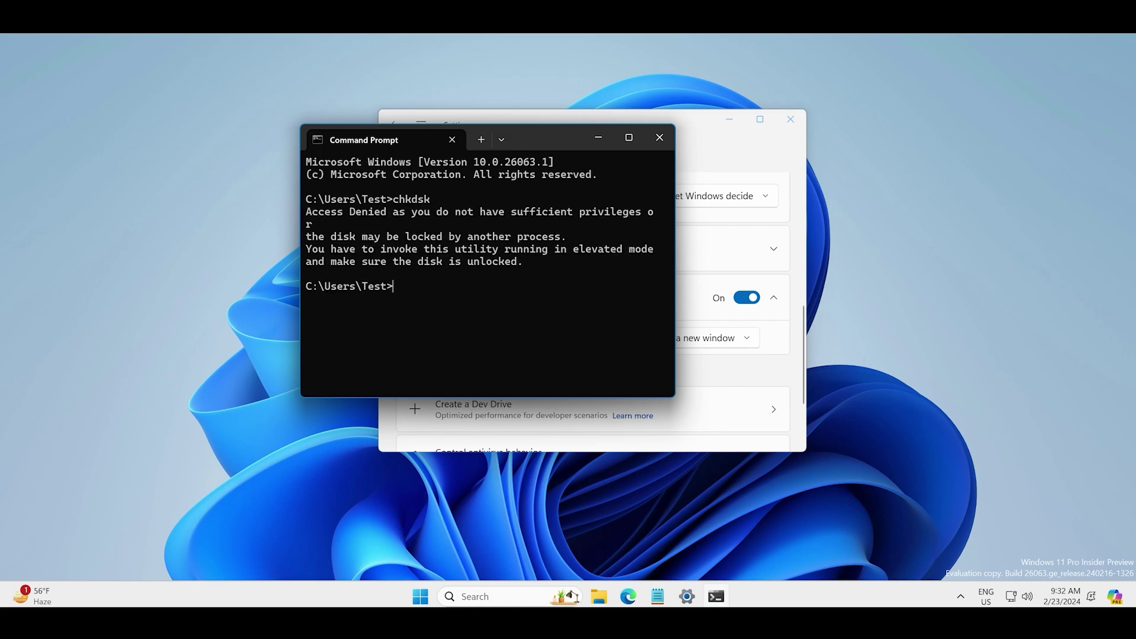
pyautogui.write('sudo chkdsk')
pyautogui.press('Return')
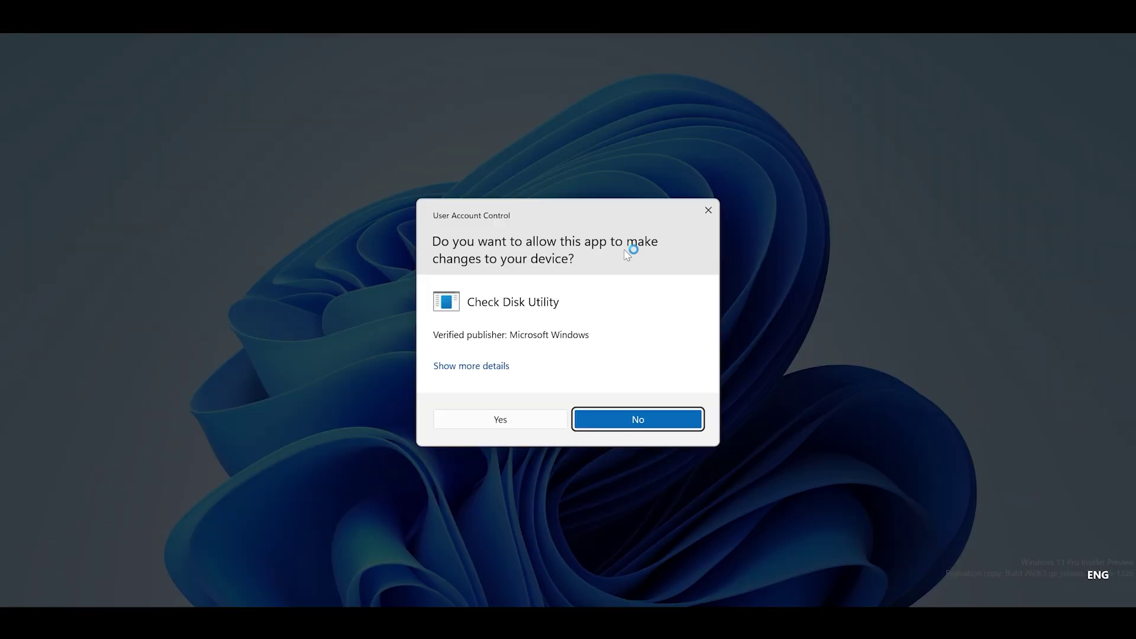
# Approve the UAC prompt so chkdsk runs in its own window, then close it and the speech typing bar.
pyautogui.click(536, 421)
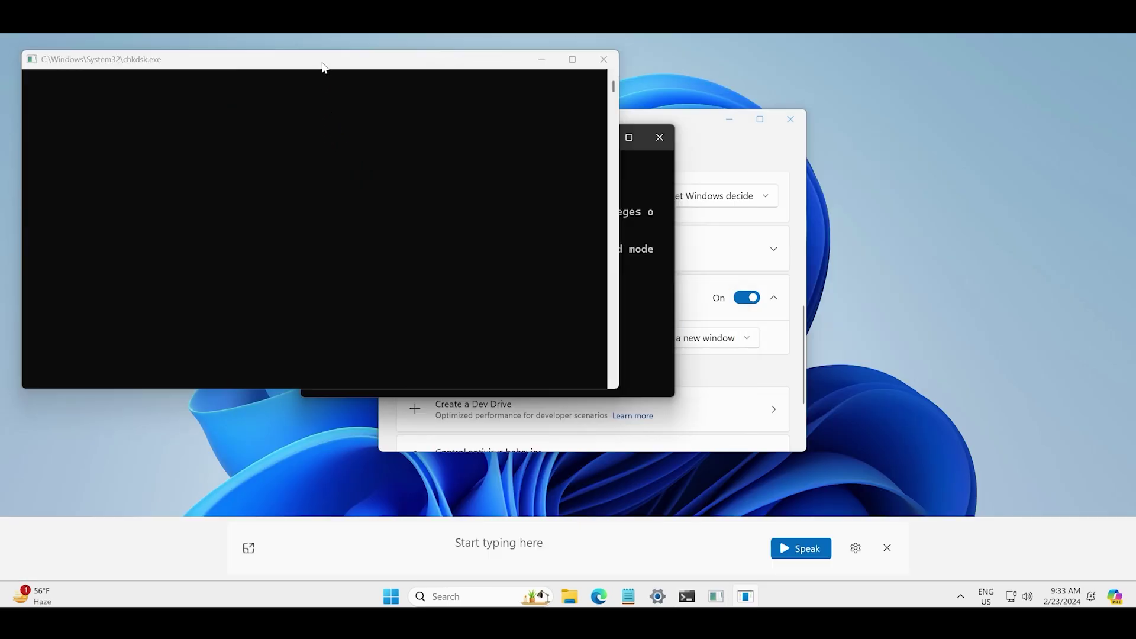
pyautogui.moveTo(325, 65); pyautogui.dragTo(672, 124)
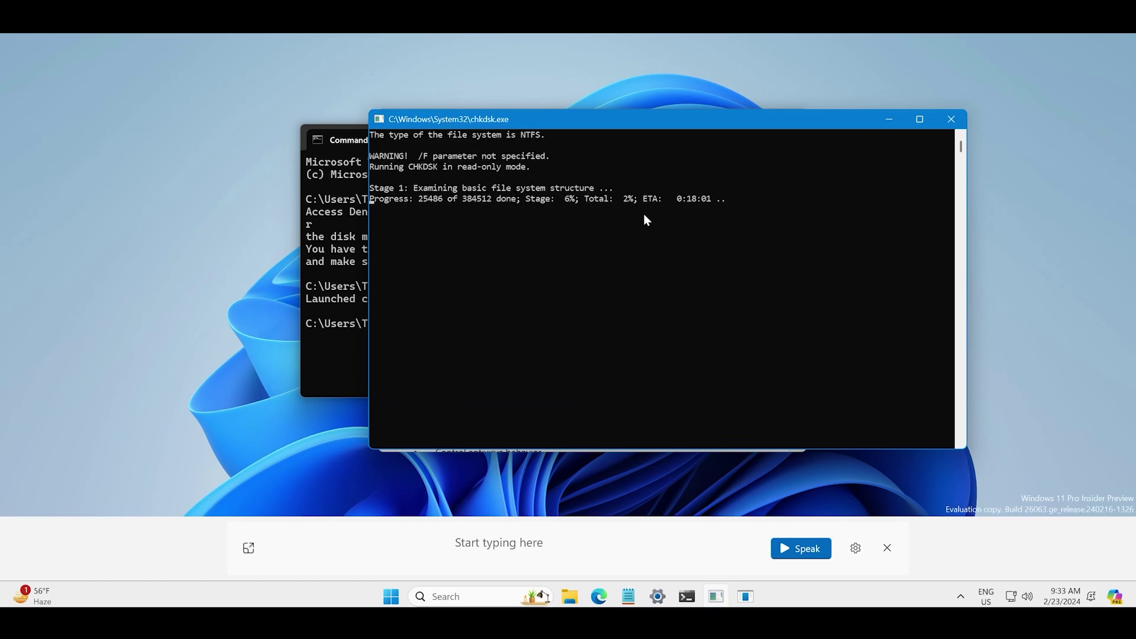
pyautogui.click(954, 120)
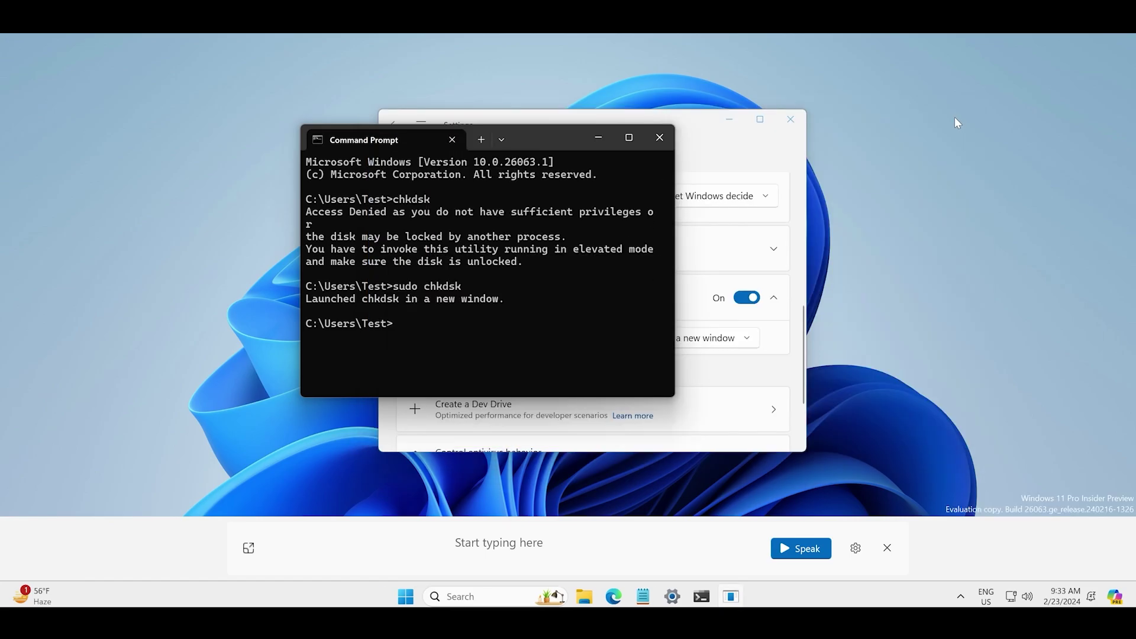
pyautogui.click(887, 548)
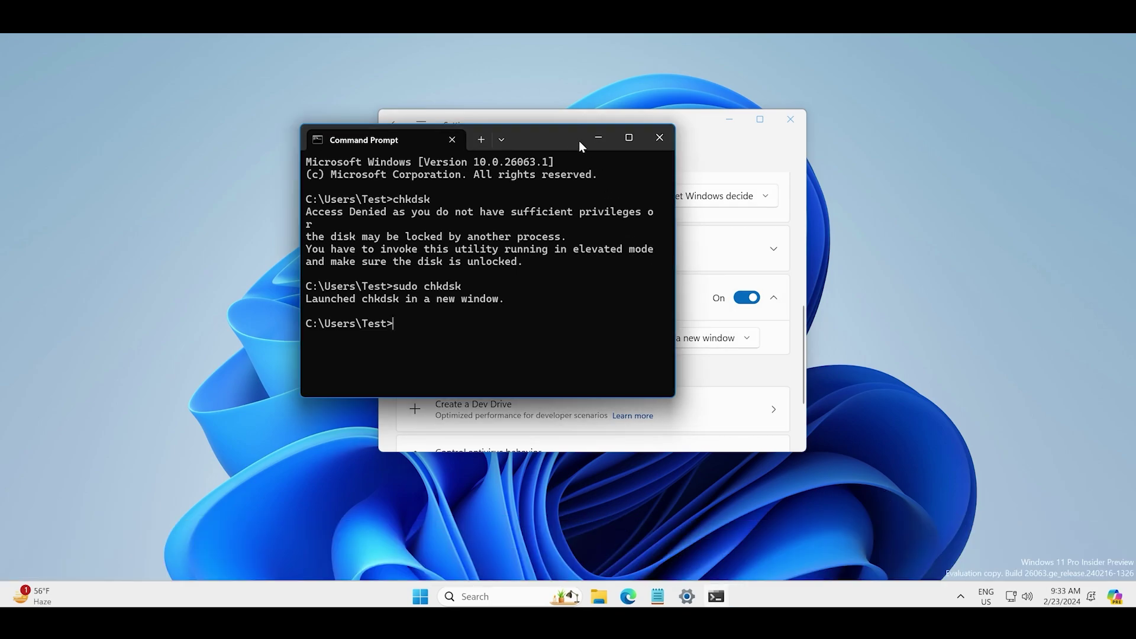
pyautogui.moveTo(579, 142); pyautogui.dragTo(674, 145)
# Close the Command Prompt window, then minimize the Settings window.
pyautogui.click(760, 143)
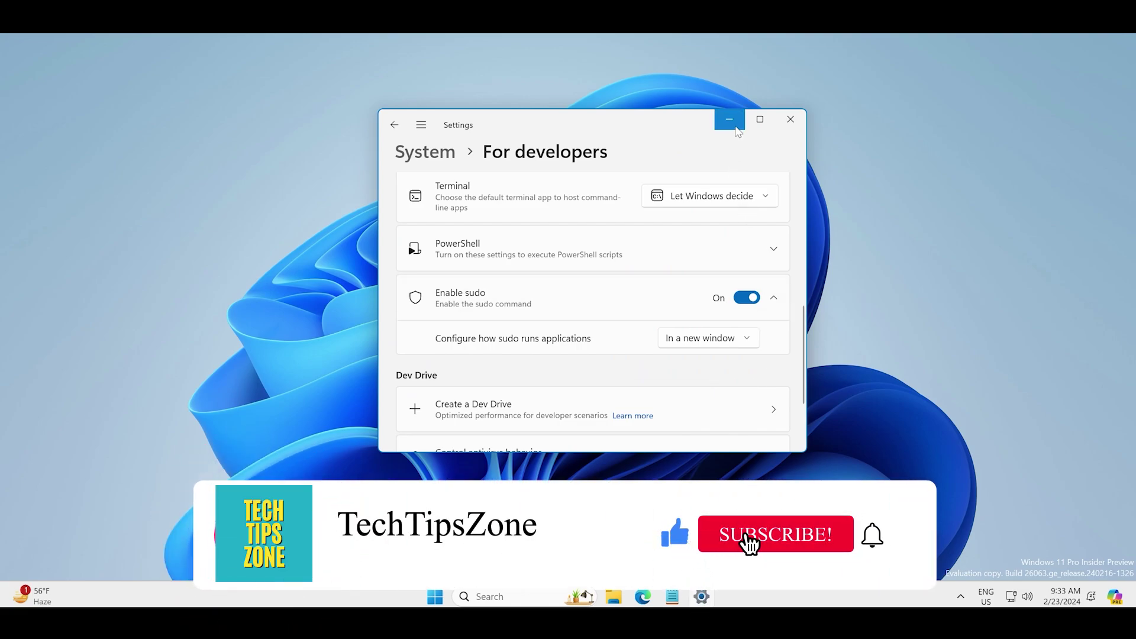
pyautogui.click(962, 230)
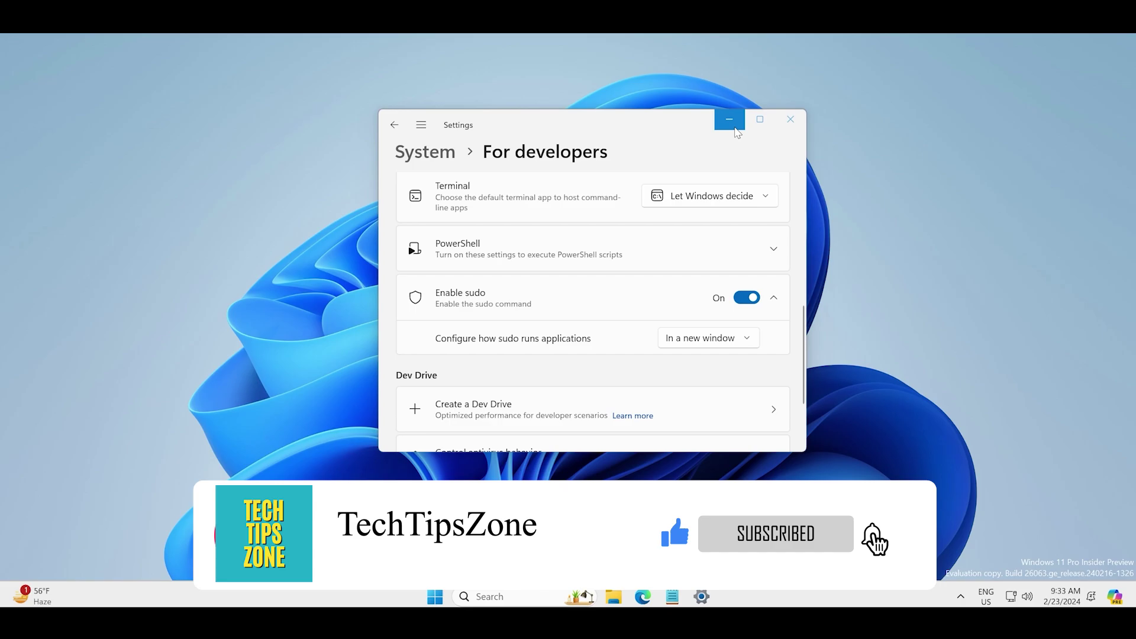
pyautogui.click(729, 119)
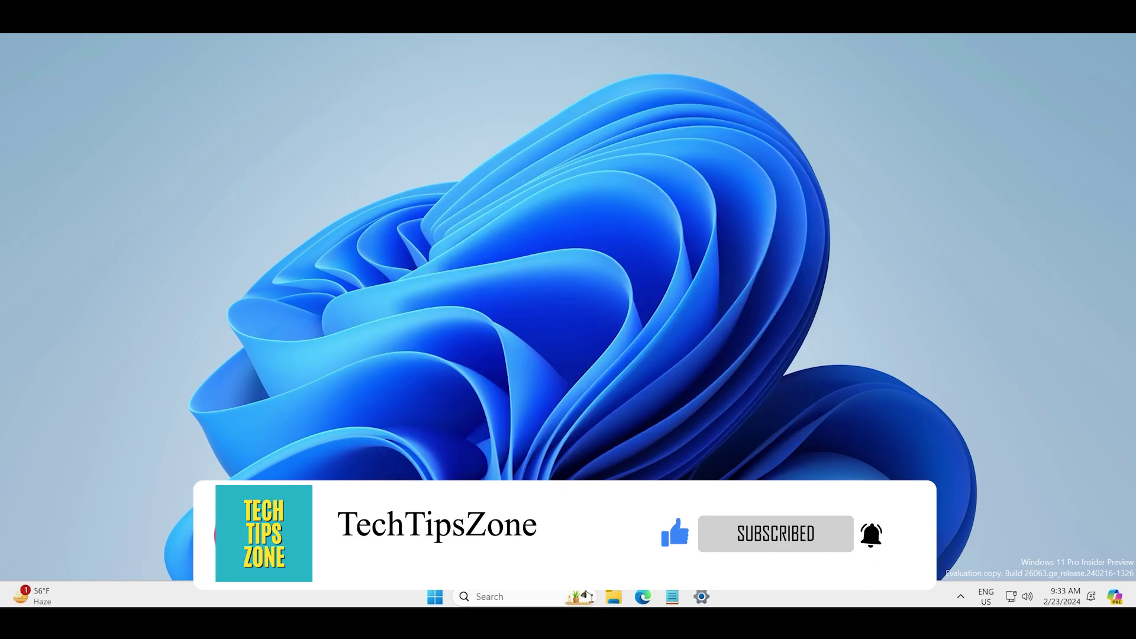